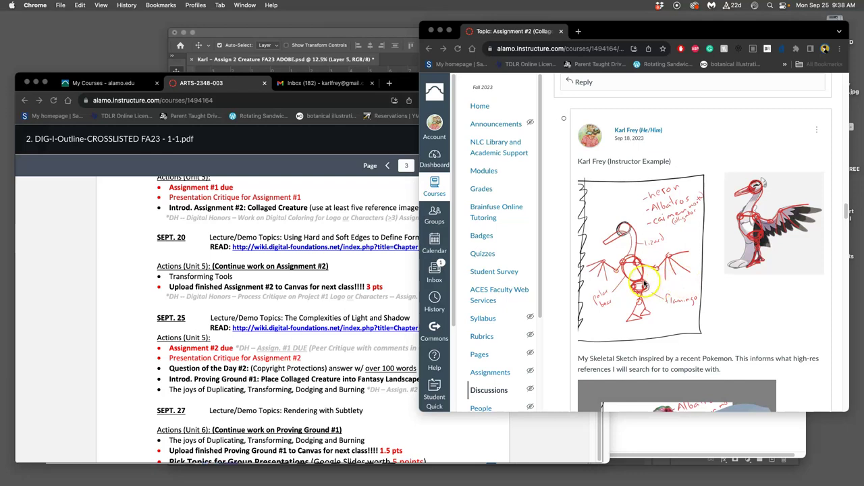
Step: Review the Assignment #2 entry in the course outline, then the discussion's instructions, Pokemon inspiration and instructor example
{"action": "left_click", "coordinate": [392, 274]}
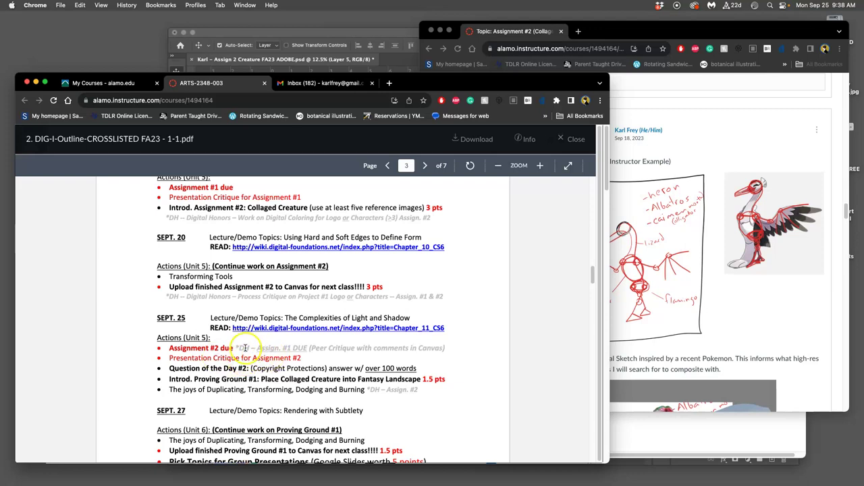
{"action": "left_click", "coordinate": [810, 331]}
{"action": "scroll", "coordinate": [760, 273], "scroll_direction": "up", "scroll_amount": 10}
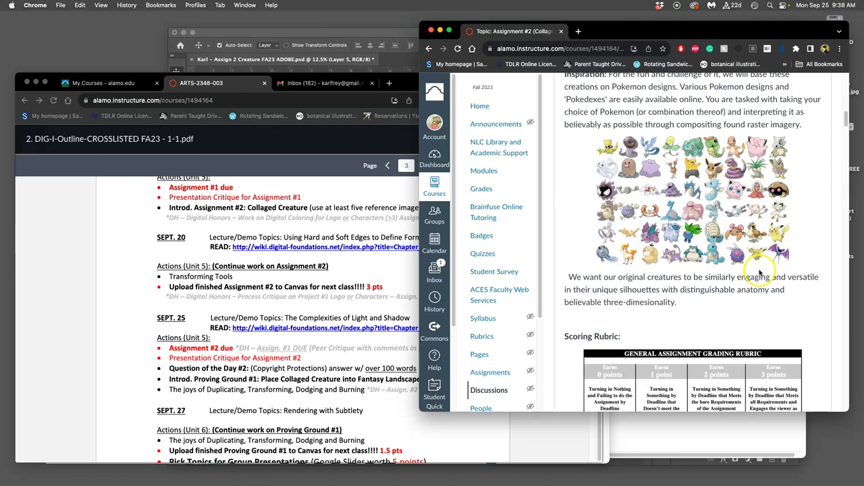
{"action": "scroll", "coordinate": [760, 274], "scroll_direction": "up", "scroll_amount": 10}
{"action": "scroll", "coordinate": [709, 336], "scroll_direction": "down", "scroll_amount": 5}
{"action": "scroll", "coordinate": [709, 336], "scroll_direction": "down", "scroll_amount": 15}
{"action": "scroll", "coordinate": [709, 336], "scroll_direction": "down", "scroll_amount": 5}
{"action": "scroll", "coordinate": [709, 336], "scroll_direction": "up", "scroll_amount": 4}
{"action": "scroll", "coordinate": [709, 336], "scroll_direction": "up", "scroll_amount": 4}
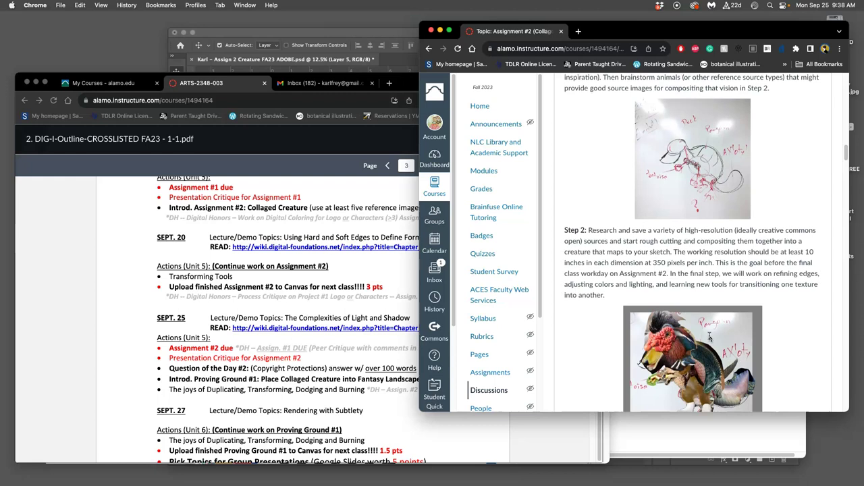
{"action": "scroll", "coordinate": [711, 339], "scroll_direction": "up", "scroll_amount": 10}
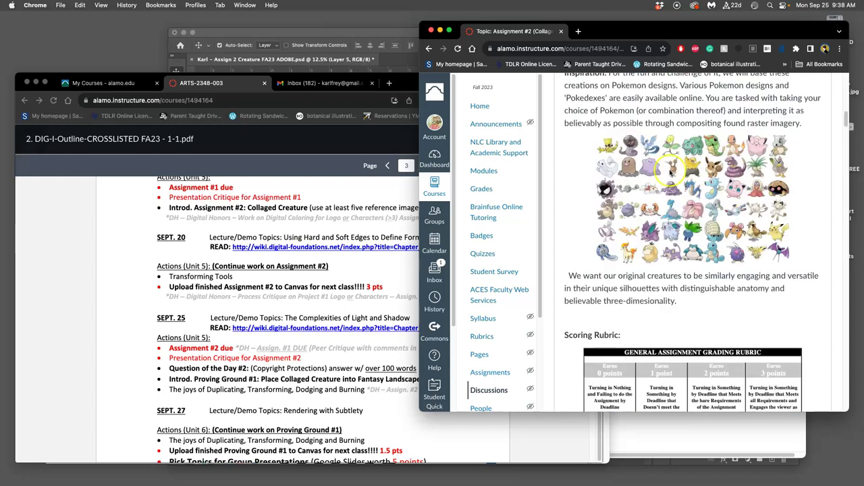
{"action": "scroll", "coordinate": [743, 313], "scroll_direction": "down", "scroll_amount": 12}
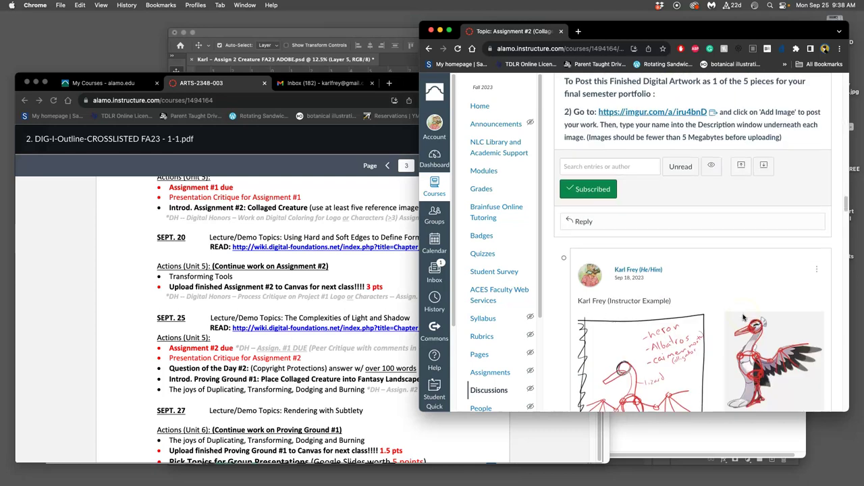
{"action": "scroll", "coordinate": [743, 317], "scroll_direction": "down", "scroll_amount": 5}
{"action": "scroll", "coordinate": [743, 317], "scroll_direction": "up", "scroll_amount": 2}
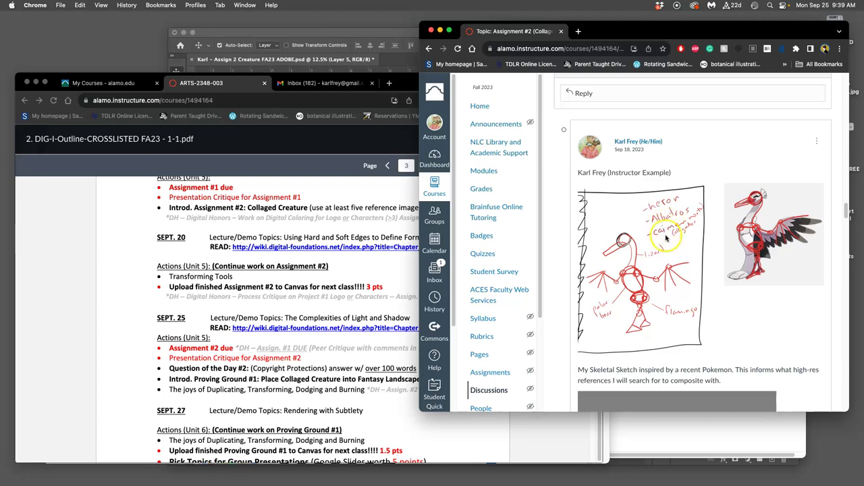
{"action": "scroll", "coordinate": [668, 238], "scroll_direction": "down", "scroll_amount": 5}
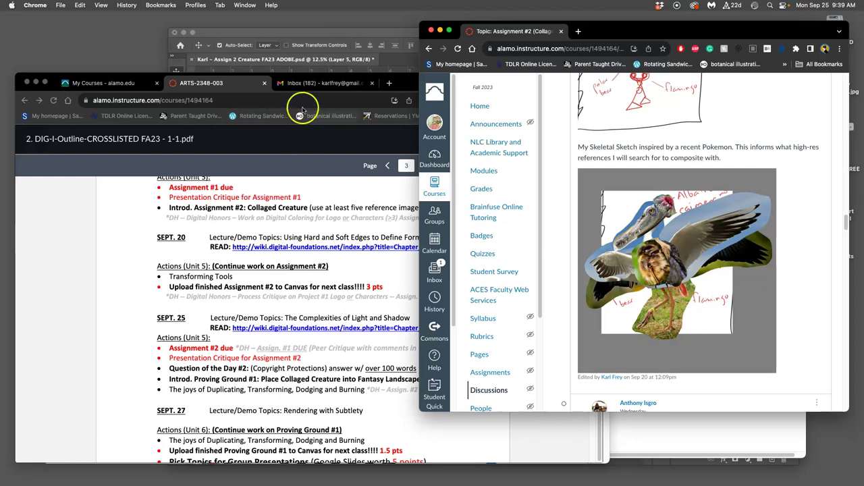
Step: Switch to Photoshop and hide the creature's Chest group, Wings group and Legs layer
{"action": "left_click", "coordinate": [287, 34]}
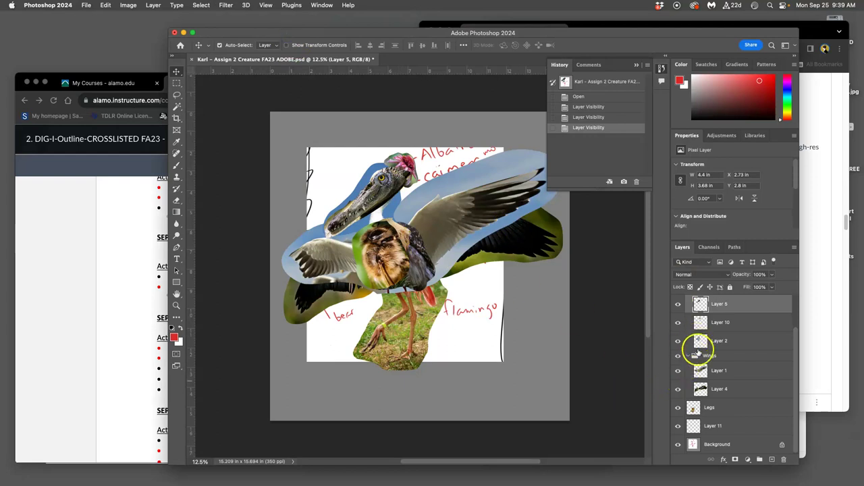
{"action": "scroll", "coordinate": [699, 361], "scroll_direction": "up", "scroll_amount": 3}
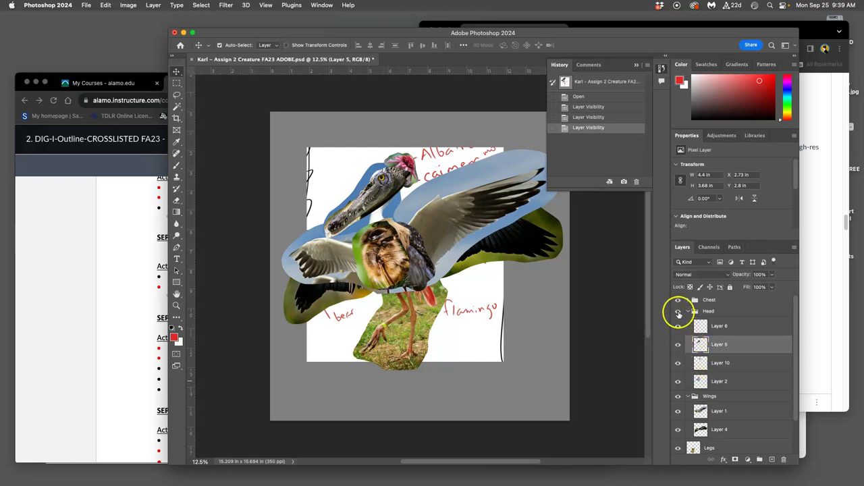
{"action": "left_click", "coordinate": [678, 300]}
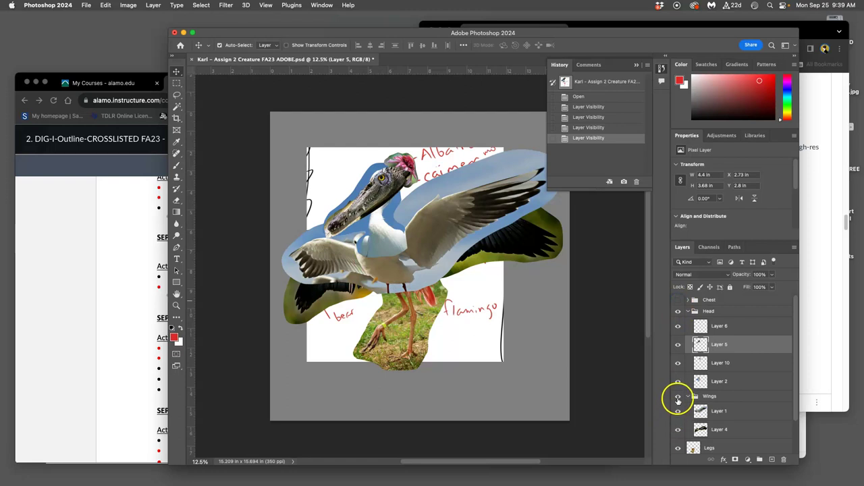
{"action": "left_click", "coordinate": [678, 397]}
{"action": "scroll", "coordinate": [685, 422], "scroll_direction": "down", "scroll_amount": 2}
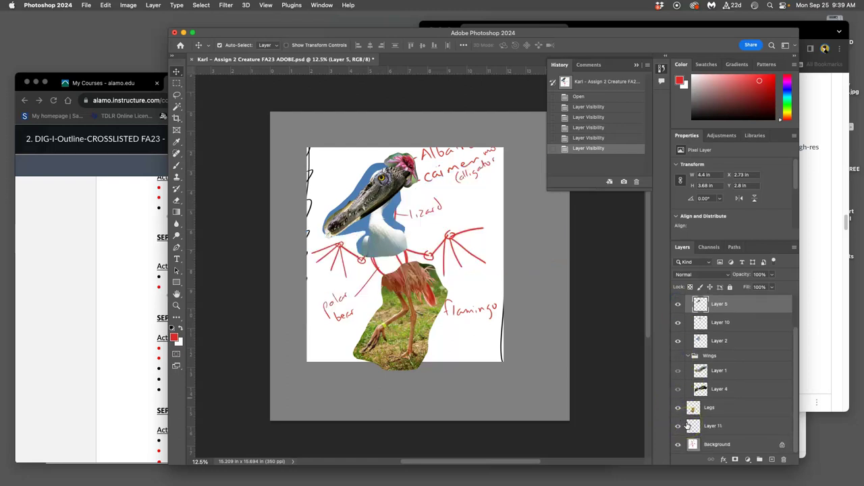
{"action": "scroll", "coordinate": [686, 425], "scroll_direction": "up", "scroll_amount": 2}
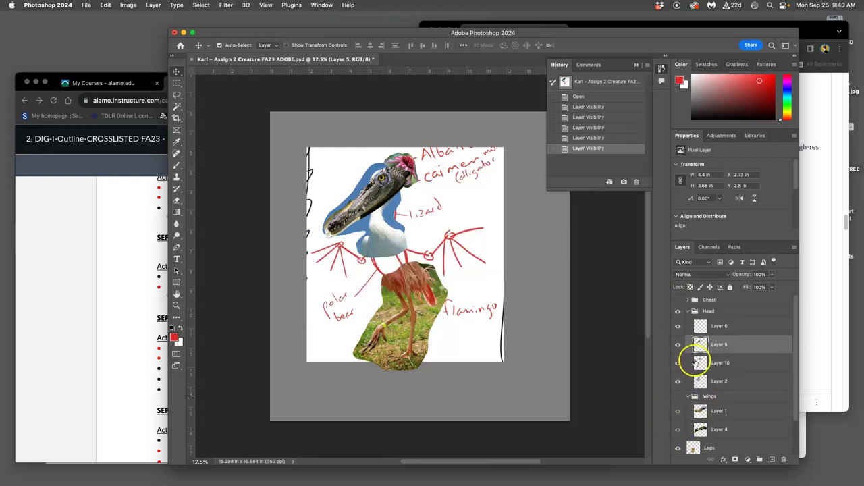
{"action": "scroll", "coordinate": [696, 362], "scroll_direction": "down", "scroll_amount": 2}
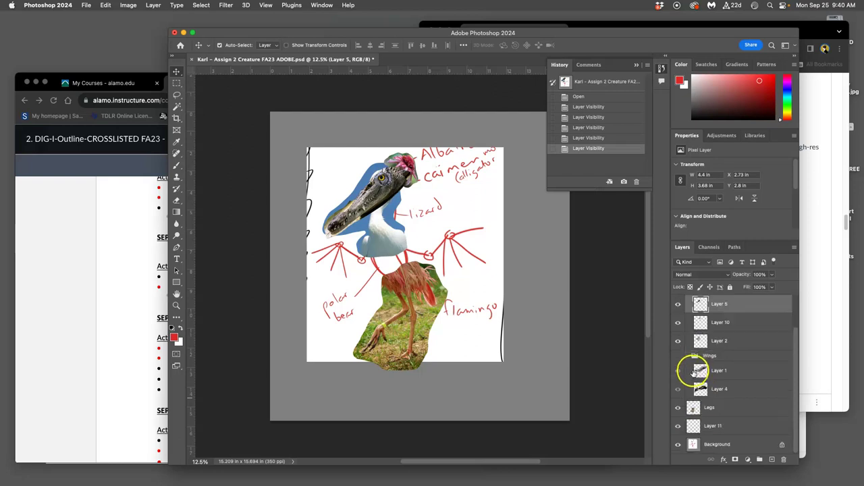
{"action": "left_click", "coordinate": [678, 408]}
{"action": "scroll", "coordinate": [594, 389], "scroll_direction": "up", "scroll_amount": 5}
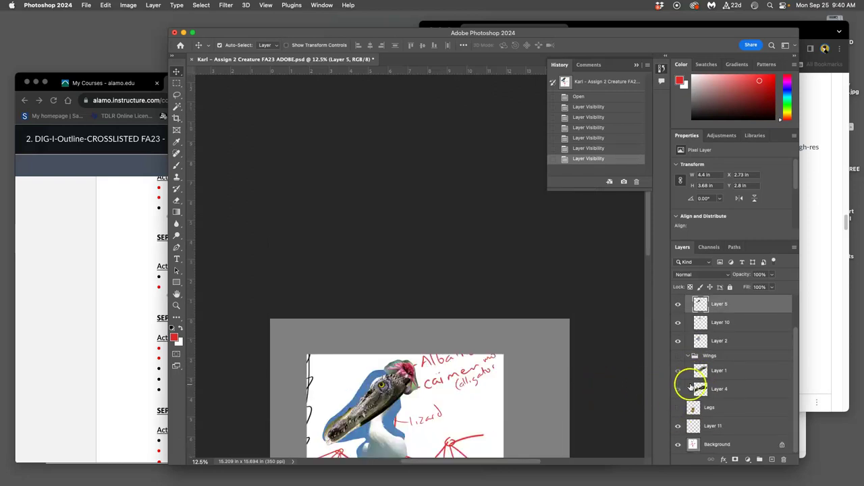
{"action": "scroll", "coordinate": [716, 343], "scroll_direction": "up", "scroll_amount": 2}
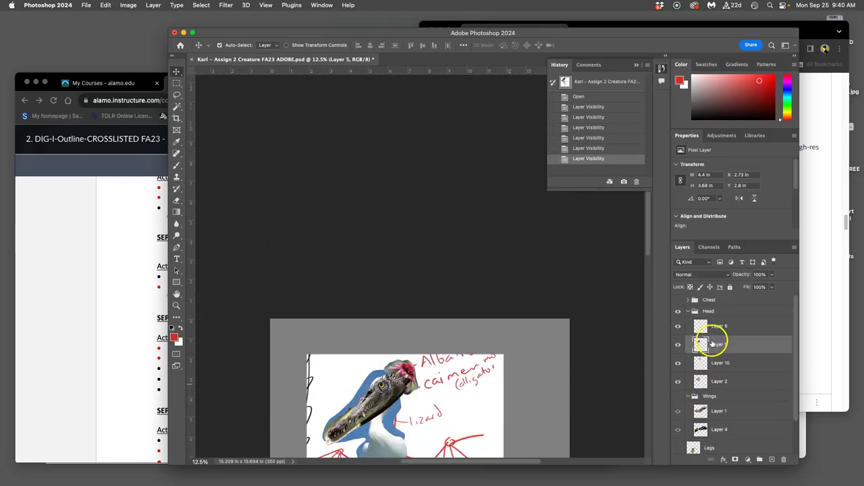
{"action": "scroll", "coordinate": [554, 377], "scroll_direction": "down", "scroll_amount": 1}
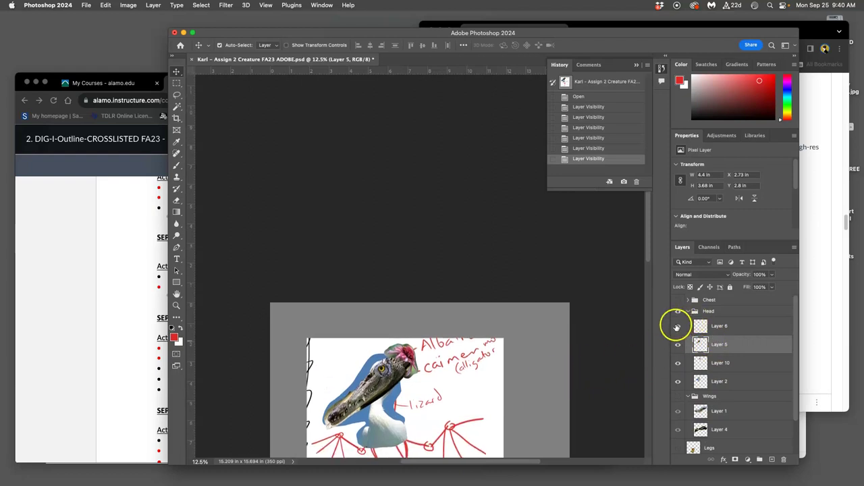
Step: Hide Layer 6, Layer 5 and Layer 10 in the Head group, leaving the pelican on Layer 2 visible
{"action": "left_click", "coordinate": [677, 326]}
{"action": "left_click", "coordinate": [677, 345]}
{"action": "left_click", "coordinate": [678, 363]}
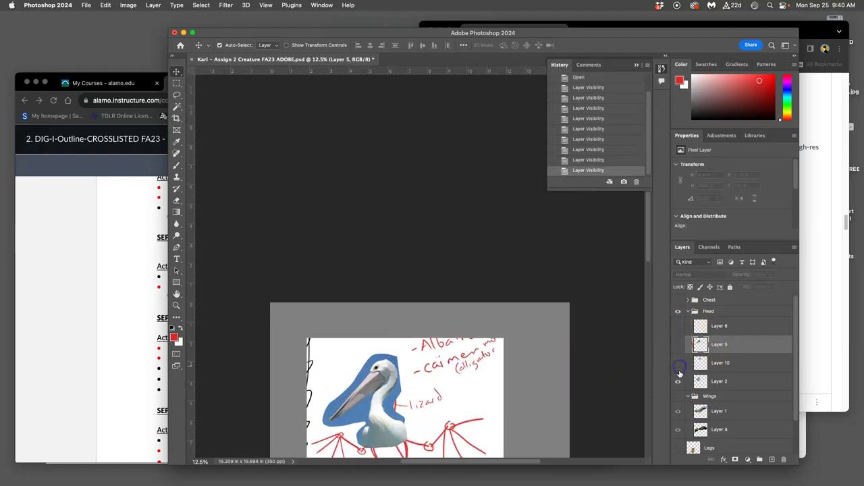
{"action": "left_click", "coordinate": [678, 383]}
{"action": "left_click", "coordinate": [679, 383]}
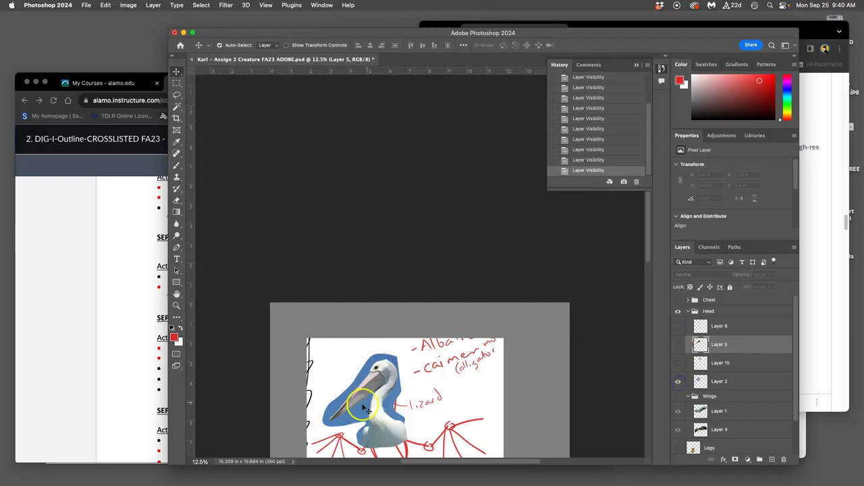
Step: Show the flower on Layer 10, the reptile head on Layer 5 and the eye on Layer 6 over the pelican
{"action": "scroll", "coordinate": [393, 398], "scroll_direction": "down", "scroll_amount": 1}
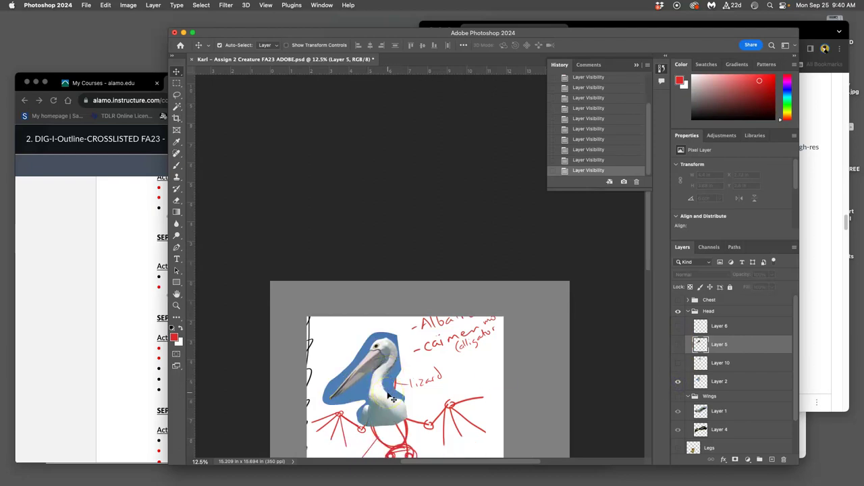
{"action": "key", "text": "super+equal"}
{"action": "scroll", "coordinate": [393, 395], "scroll_direction": "down", "scroll_amount": 6}
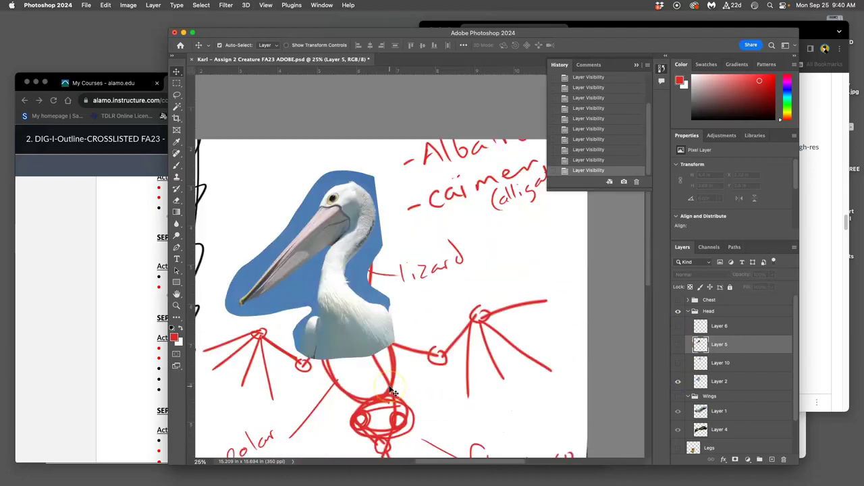
{"action": "scroll", "coordinate": [393, 391], "scroll_direction": "up", "scroll_amount": 3}
{"action": "scroll", "coordinate": [394, 389], "scroll_direction": "down", "scroll_amount": 1}
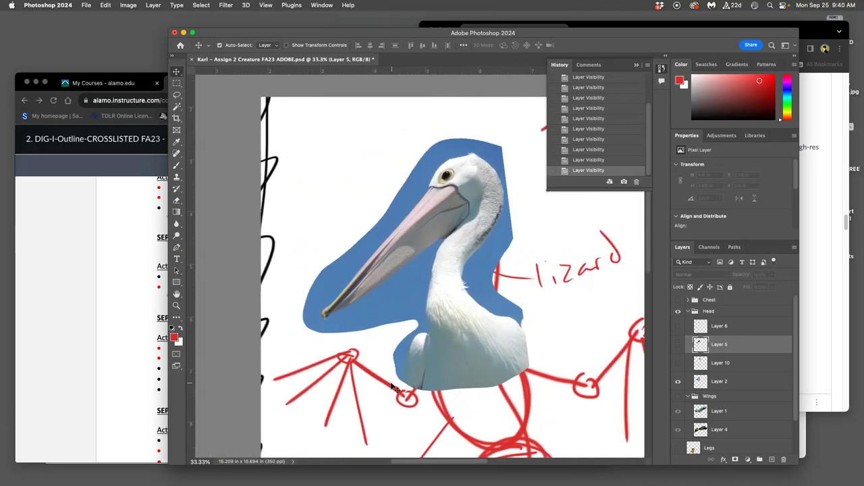
{"action": "left_click", "coordinate": [678, 363]}
{"action": "scroll", "coordinate": [627, 347], "scroll_direction": "right", "scroll_amount": 5}
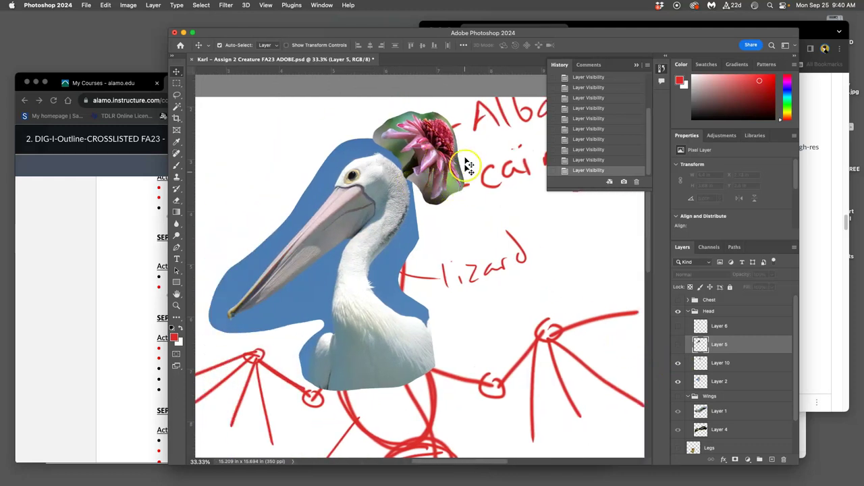
{"action": "left_click", "coordinate": [678, 345]}
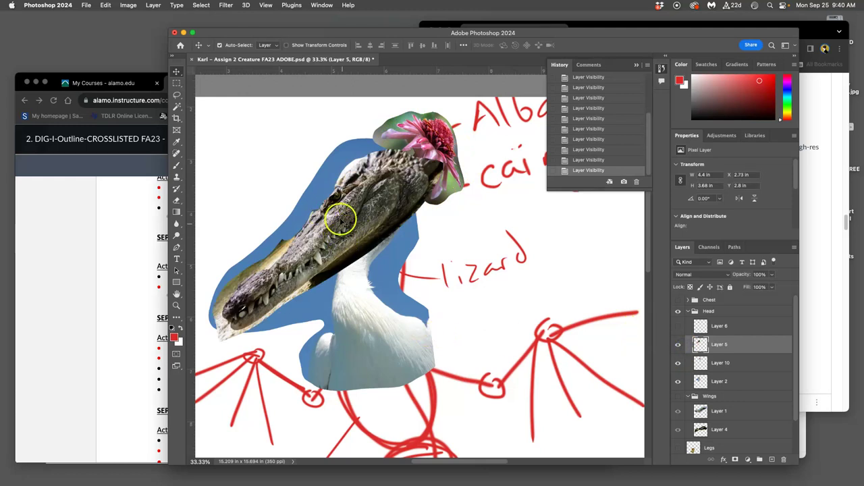
{"action": "left_click", "coordinate": [678, 327]}
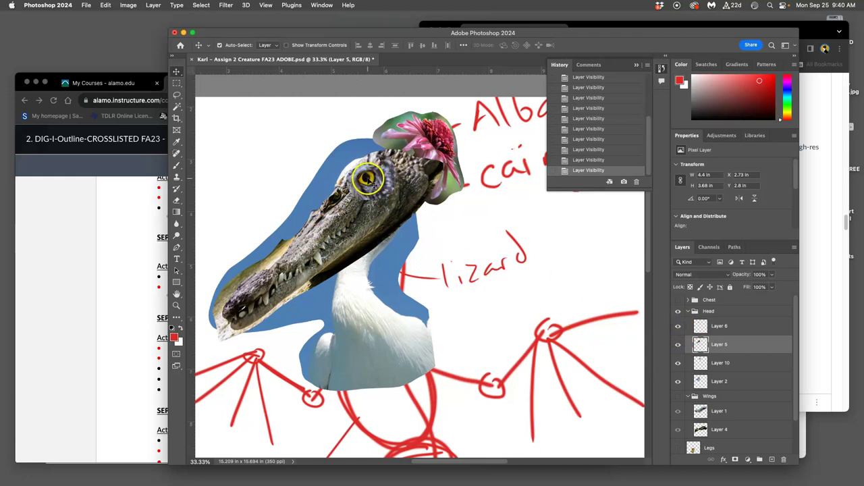
Step: Toggle the eye layer to compare the head, then hide the eye, reptile head and flower layers again
{"action": "left_click", "coordinate": [677, 327]}
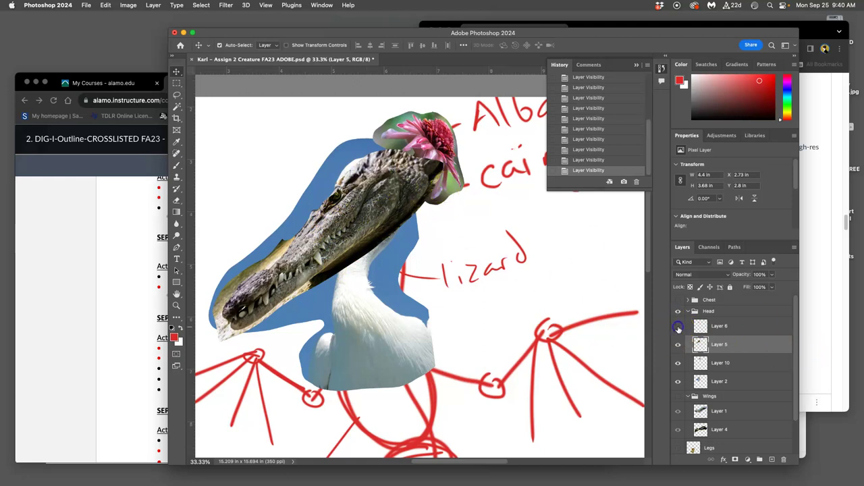
{"action": "left_click", "coordinate": [680, 330]}
{"action": "left_click", "coordinate": [679, 329]}
{"action": "left_click", "coordinate": [679, 345]}
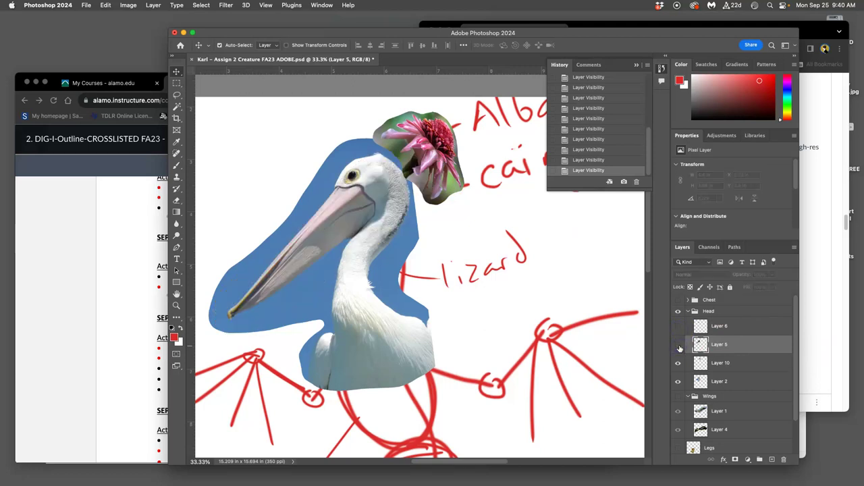
{"action": "left_click", "coordinate": [679, 363]}
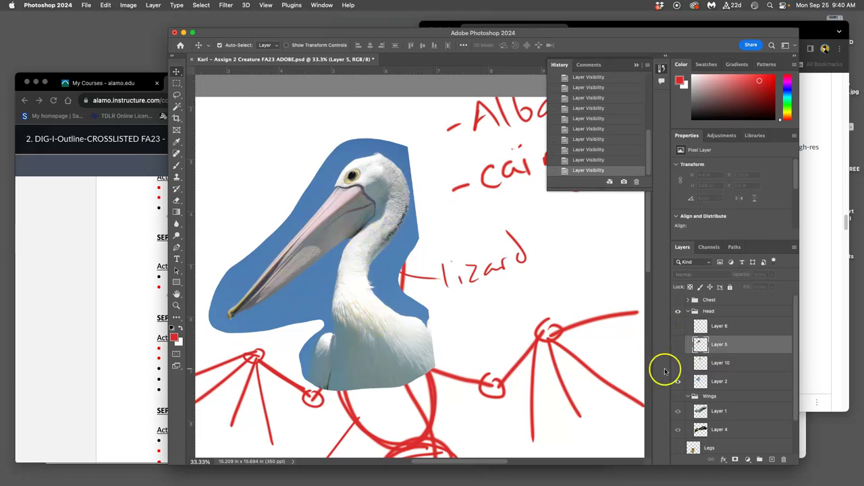
Step: Select the blue background around the pelican on Layer 2 with the Magic Wand and delete it
{"action": "left_click", "coordinate": [718, 381]}
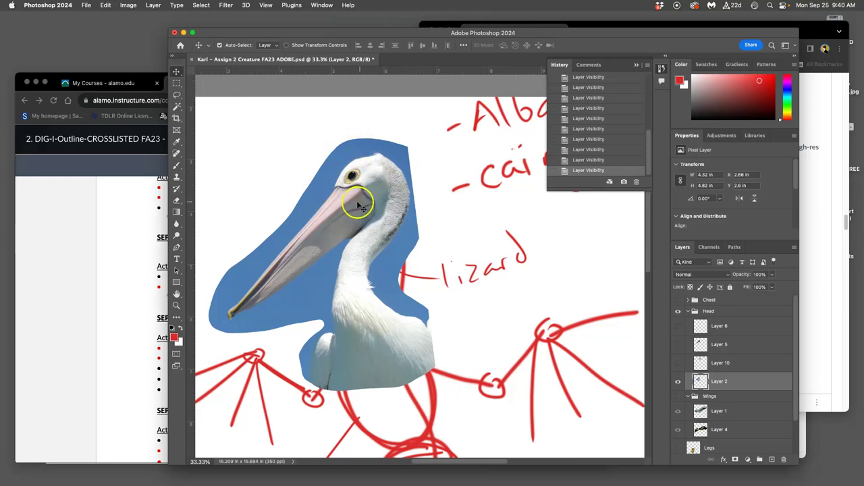
{"action": "left_click", "coordinate": [176, 107]}
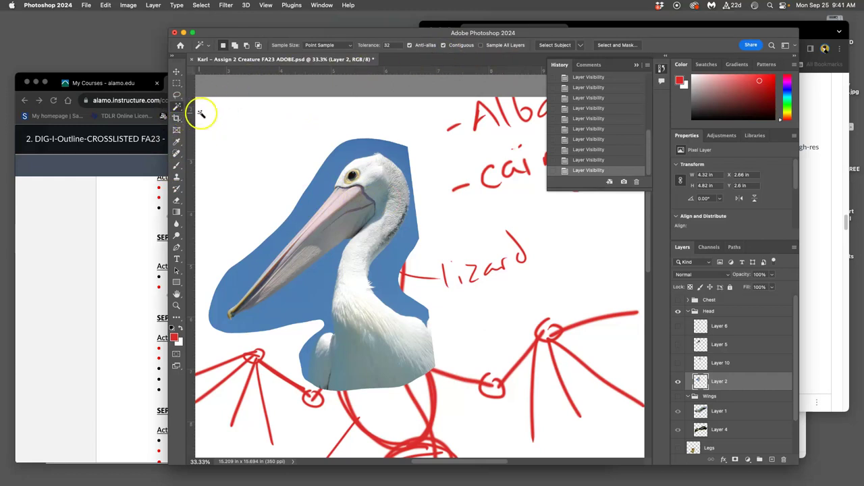
{"action": "left_click", "coordinate": [401, 152]}
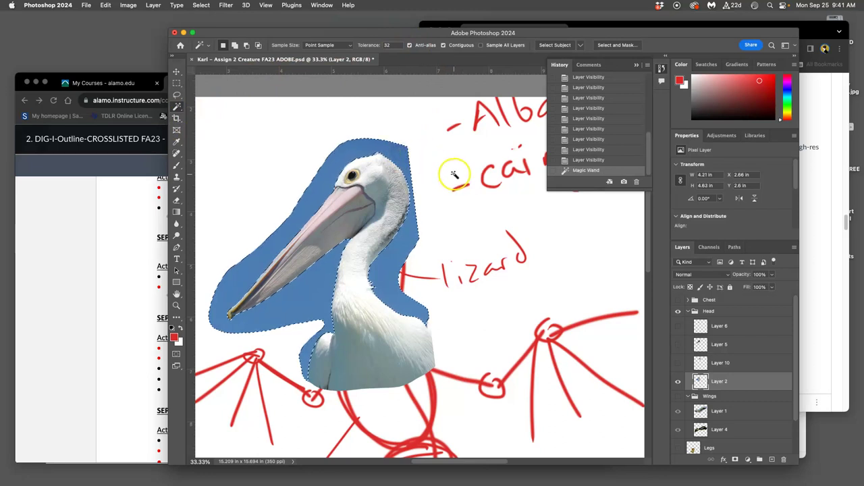
{"action": "key", "text": "Delete"}
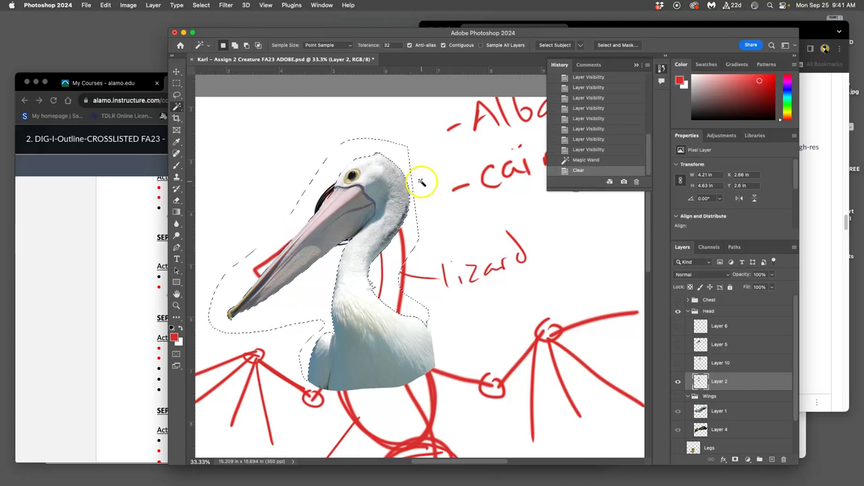
Step: Refine the background selection along the pelican's edge using Select and Mask with a 5 px radius and 2.5 px feather
{"action": "scroll", "coordinate": [422, 182], "scroll_direction": "up", "scroll_amount": 10}
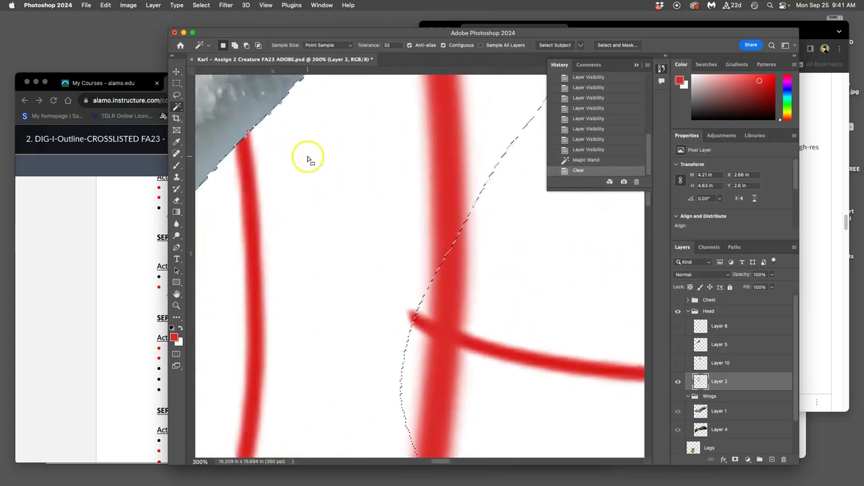
{"action": "scroll", "coordinate": [314, 396], "scroll_direction": "down", "scroll_amount": 3}
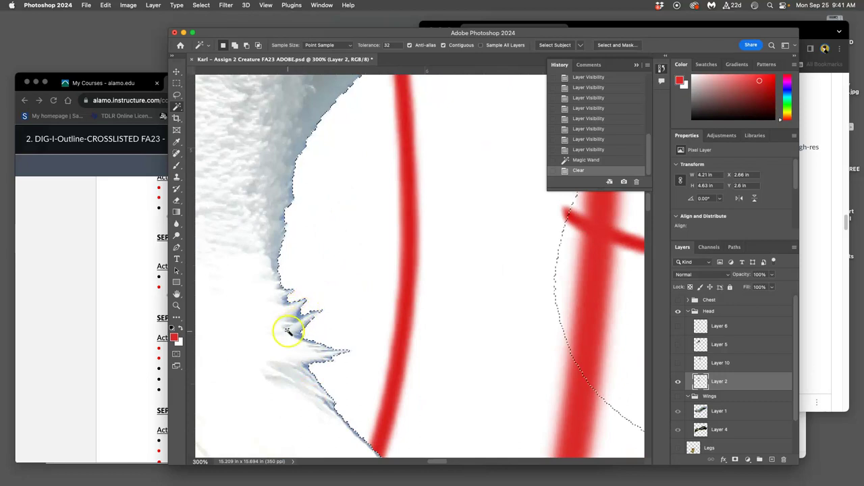
{"action": "left_click", "coordinate": [615, 45]}
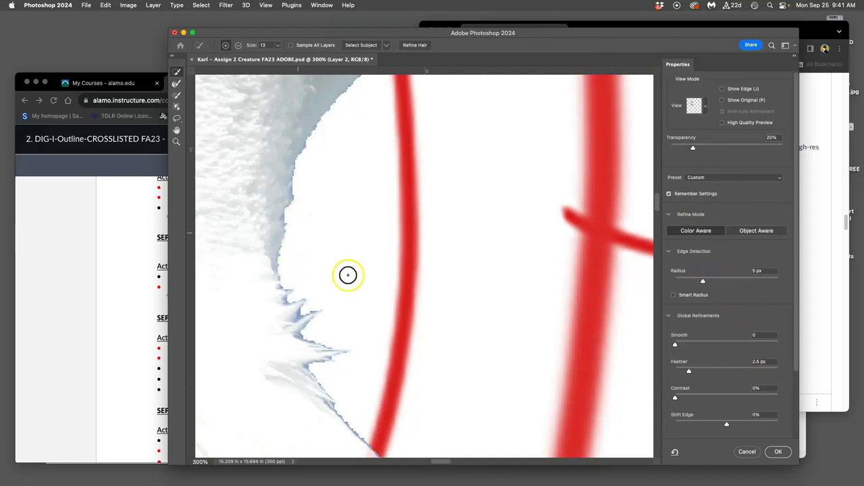
{"action": "left_click", "coordinate": [778, 452]}
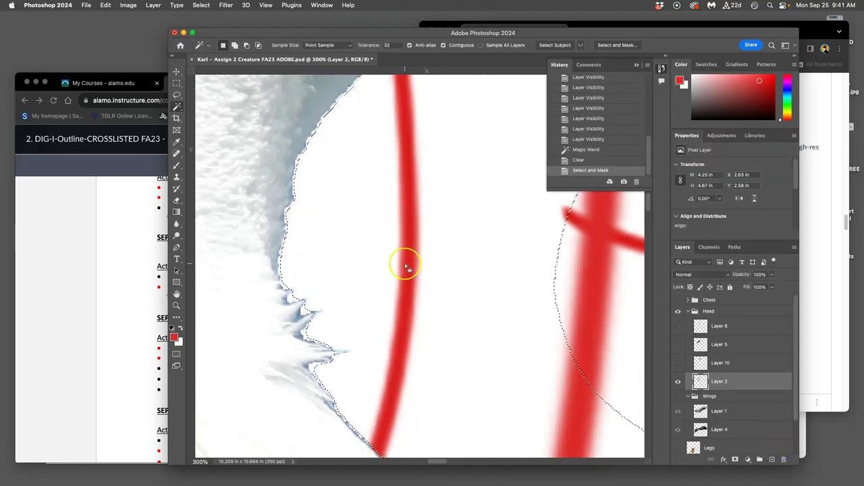
Step: Clear the refined selection on Layer 2 repeatedly to remove the blue fringe along the pelican's neck and feathers
{"action": "key", "text": "Delete"}
{"action": "key", "text": "Delete"}
{"action": "key", "text": "Delete"}
{"action": "key", "text": "Delete"}
{"action": "key", "text": "Delete"}
{"action": "key", "text": "Delete"}
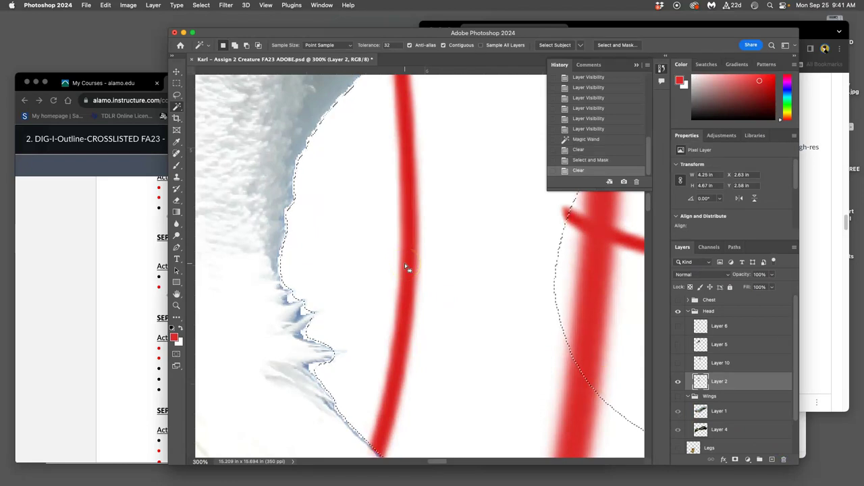
{"action": "key", "text": "Delete"}
{"action": "key", "text": "Delete"}
{"action": "key", "text": "Delete"}
{"action": "key", "text": "Delete"}
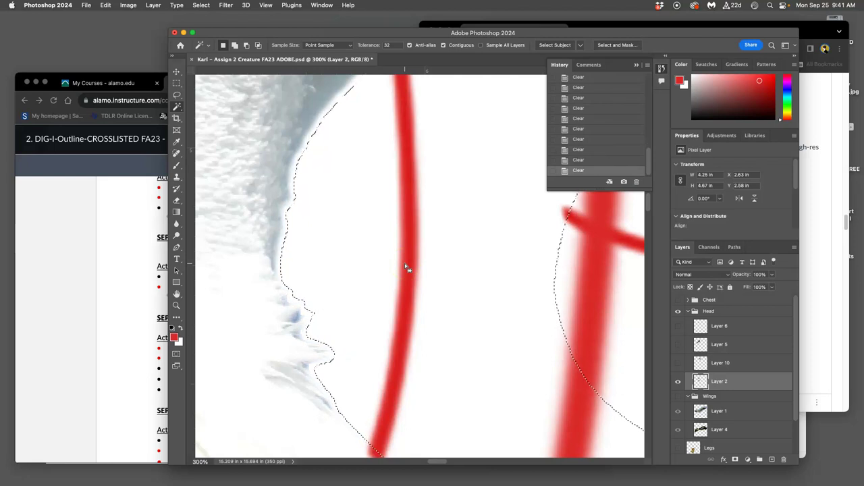
{"action": "key", "text": "super+minus"}
{"action": "key", "text": "super+minus"}
{"action": "key", "text": "super+minus"}
{"action": "key", "text": "super+minus"}
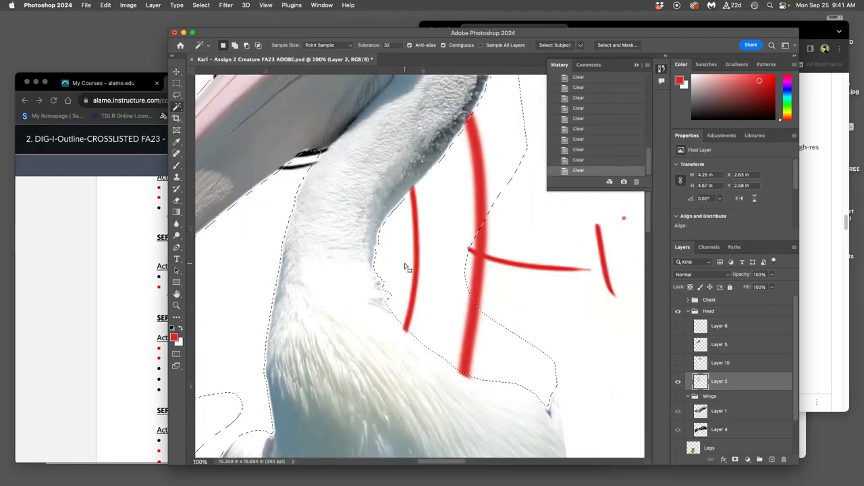
{"action": "key", "text": "super+minus"}
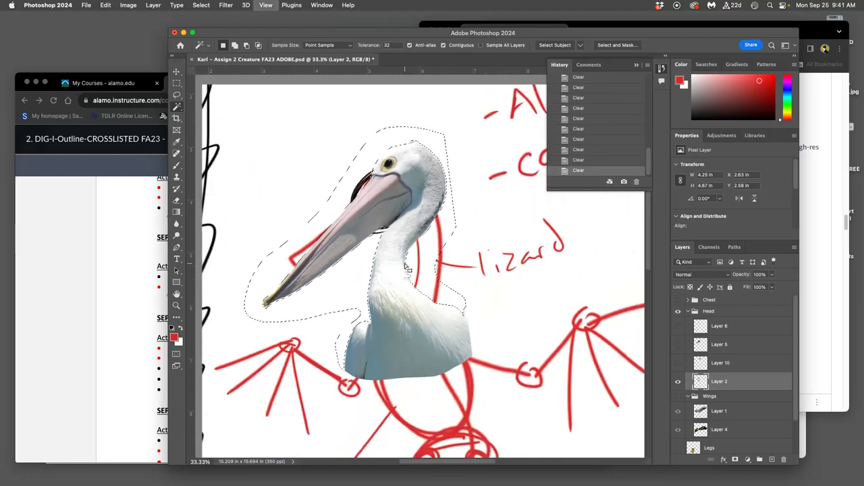
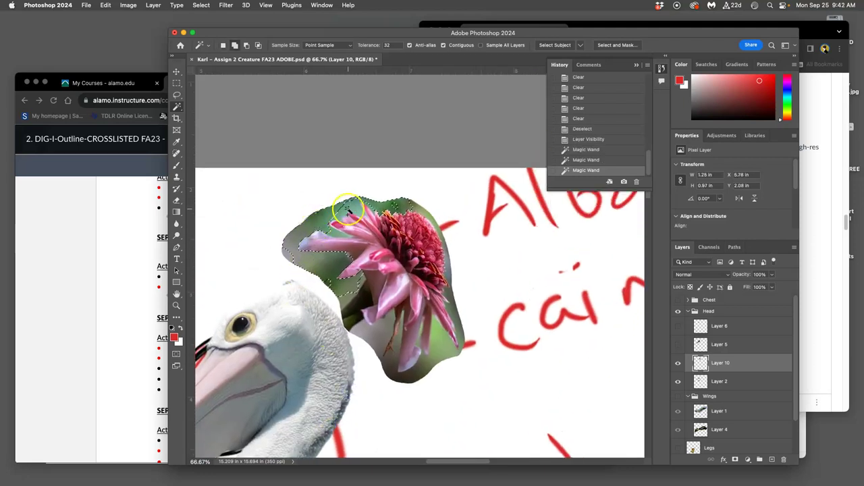
Step: Add the remaining background areas around and between the flower's petals on Layer 10 to the Magic Wand selection
{"action": "left_click", "coordinate": [317, 214]}
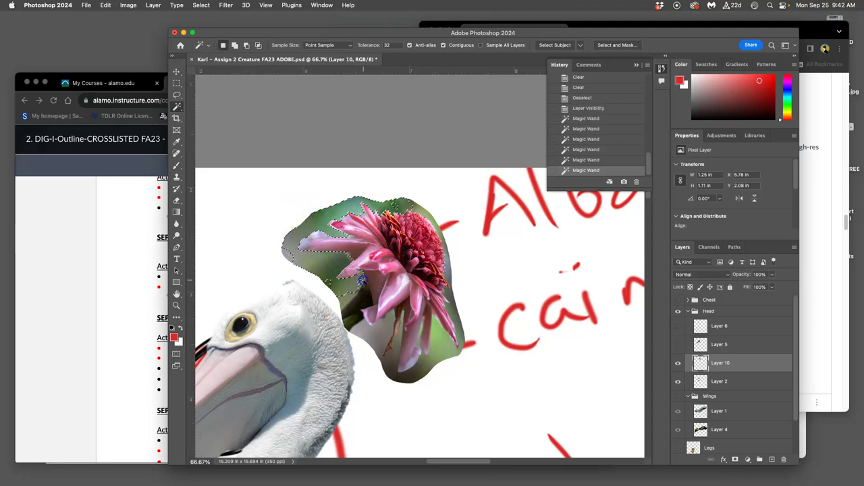
{"action": "left_click", "coordinate": [361, 328]}
{"action": "left_click", "coordinate": [388, 330]}
{"action": "left_click", "coordinate": [397, 354]}
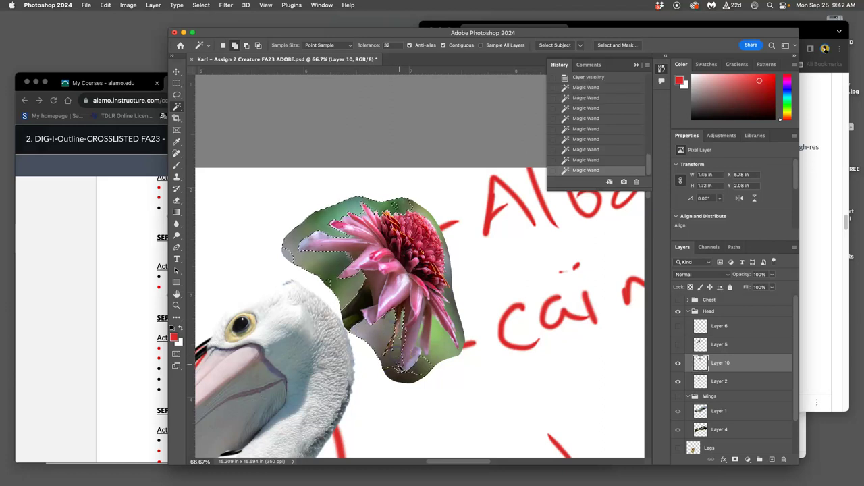
{"action": "left_click", "coordinate": [431, 357]}
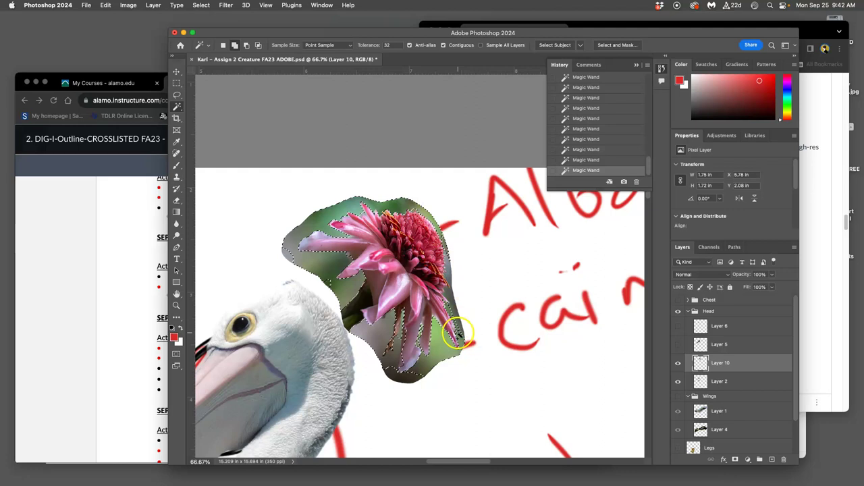
{"action": "left_click", "coordinate": [452, 271]}
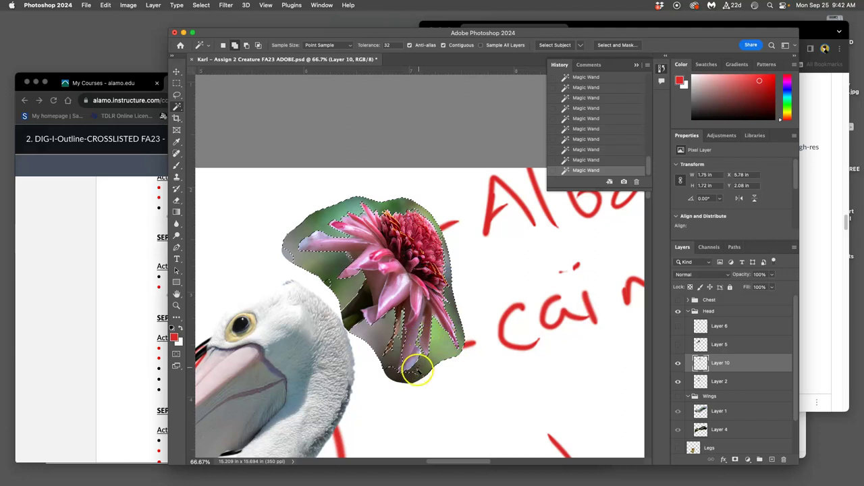
{"action": "left_click", "coordinate": [401, 335]}
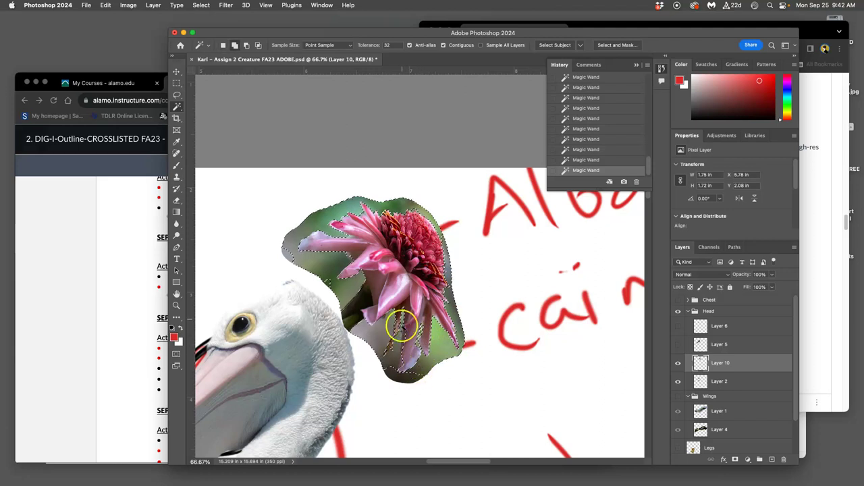
Step: Add the dark background strip below the flower's lowest petal to the Magic Wand selection
{"action": "scroll", "coordinate": [410, 370], "scroll_direction": "up", "scroll_amount": 6}
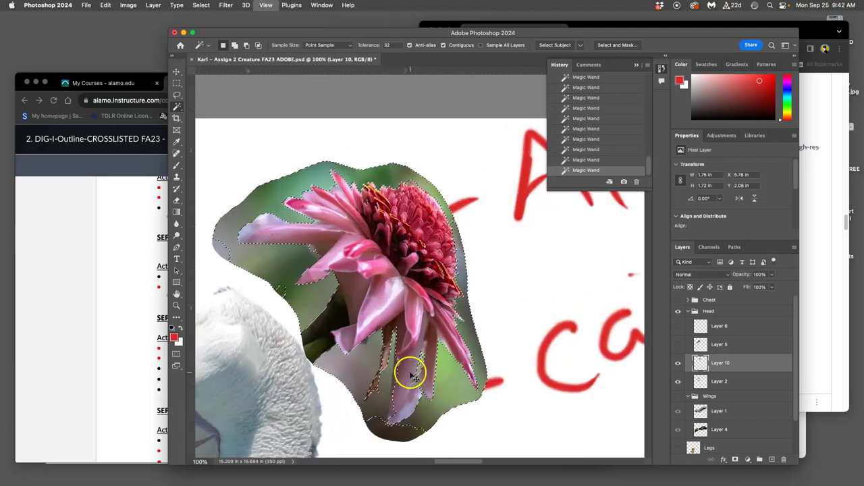
{"action": "scroll", "coordinate": [439, 213], "scroll_direction": "down", "scroll_amount": 5}
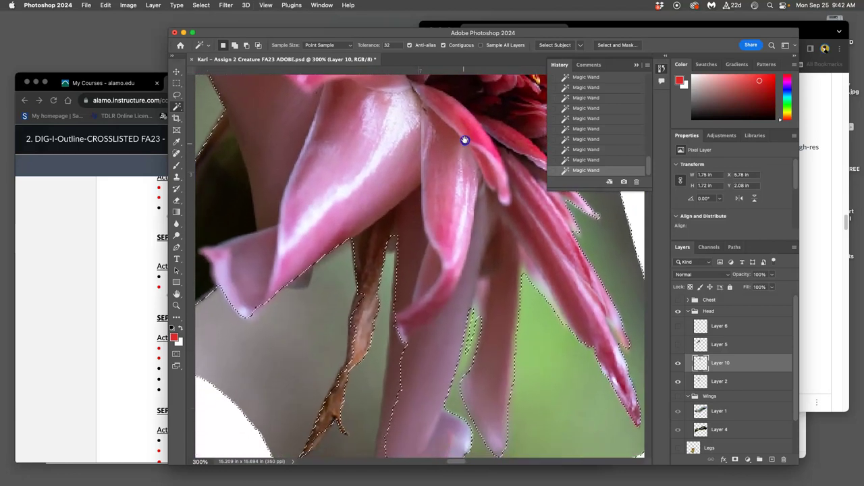
{"action": "left_click_drag", "start_coordinate": [456, 306], "coordinate": [476, 233]}
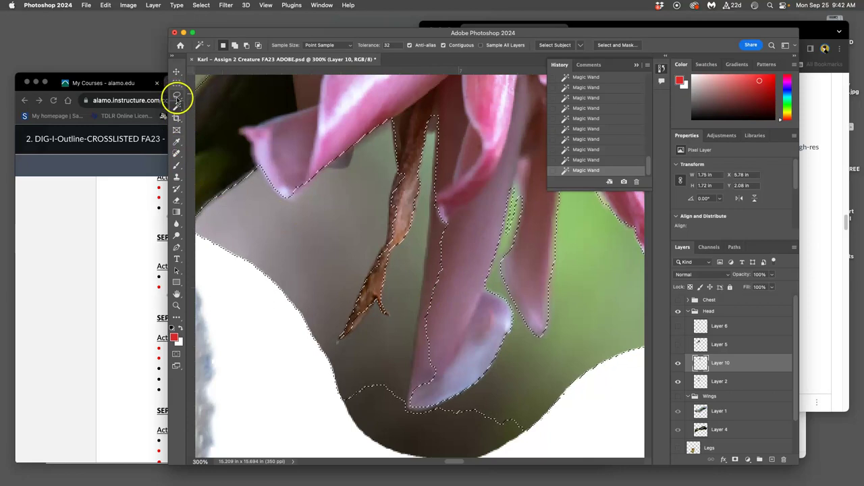
{"action": "left_click", "coordinate": [389, 420], "text": "shift"}
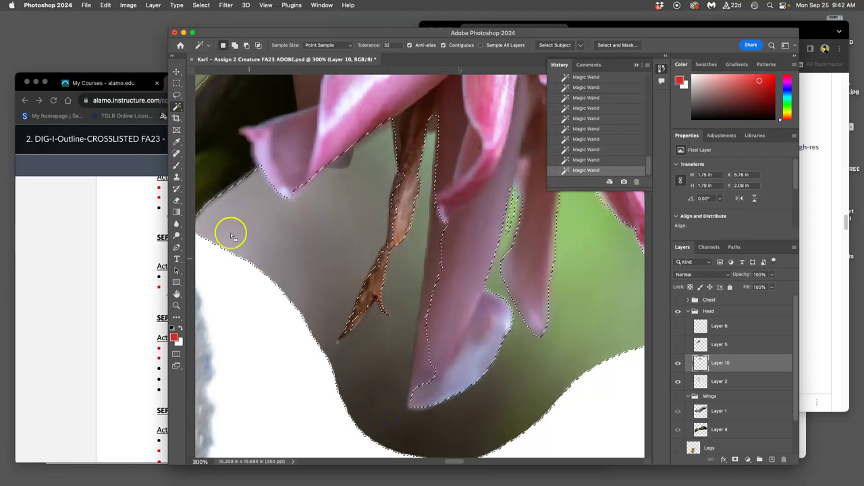
Step: Subtract the shaded petal edge beside the brown dried strand from the background selection with the Lasso tool
{"action": "left_click", "coordinate": [176, 95]}
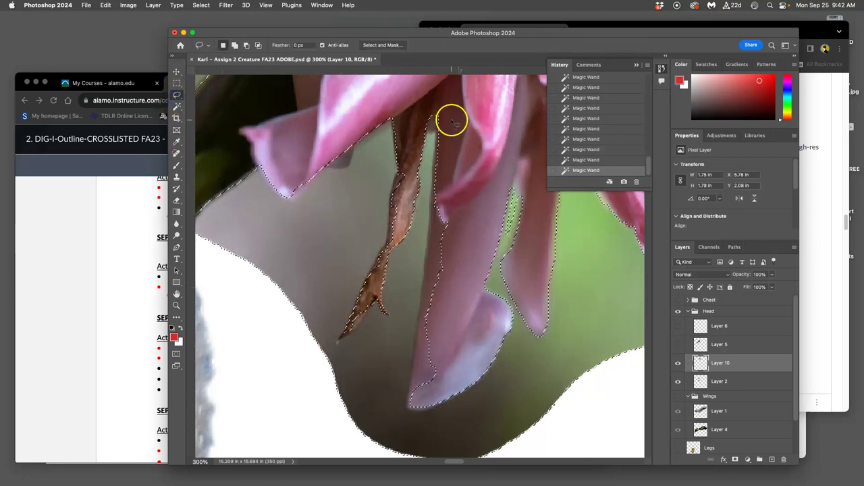
{"action": "mouse_move", "coordinate": [410, 125]}
{"action": "left_mouse_down"}
{"action": "mouse_move", "coordinate": [378, 123]}
{"action": "mouse_move", "coordinate": [324, 158]}
{"action": "mouse_move", "coordinate": [332, 168]}
{"action": "left_mouse_up"}
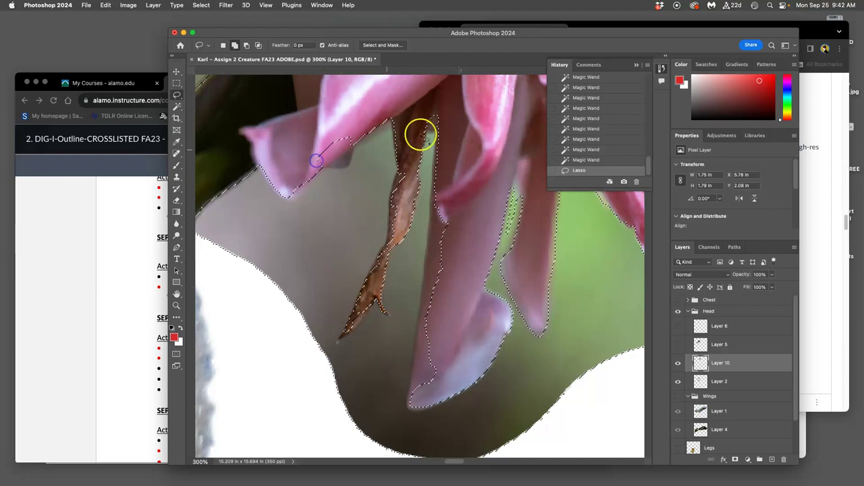
{"action": "key", "text": "super+z"}
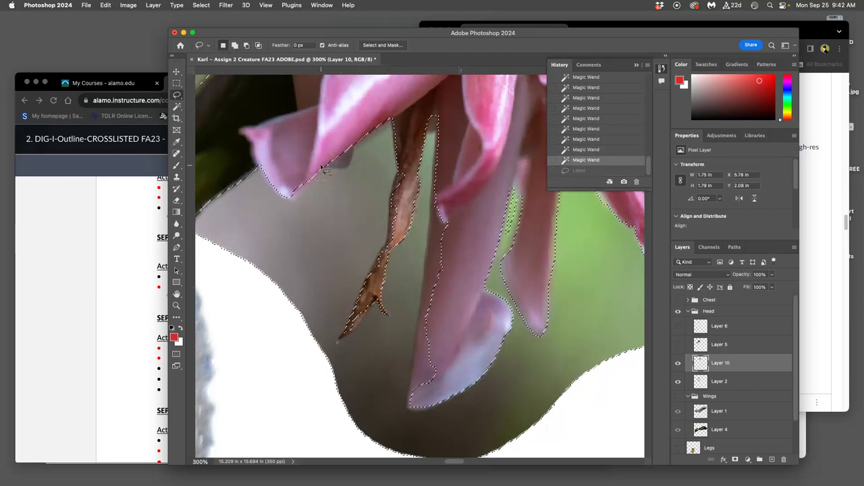
{"action": "mouse_move", "coordinate": [320, 166]}
{"action": "left_mouse_down"}
{"action": "mouse_move", "coordinate": [353, 154]}
{"action": "mouse_move", "coordinate": [353, 134]}
{"action": "mouse_move", "coordinate": [315, 157]}
{"action": "left_mouse_up"}
Step: Trace the brown dried strand and the long hanging petal with the Lasso to subtract them from the background selection
{"action": "left_click_drag", "start_coordinate": [393, 128], "coordinate": [397, 144]}
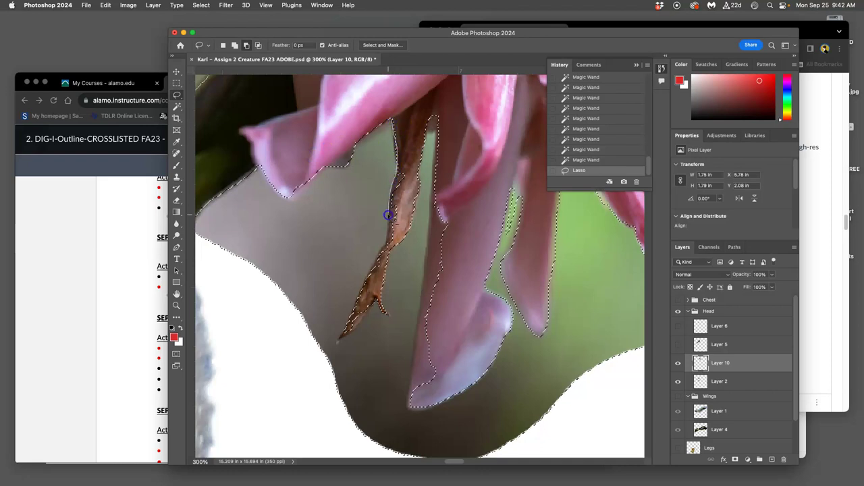
{"action": "left_click_drag", "start_coordinate": [384, 233], "coordinate": [382, 238]}
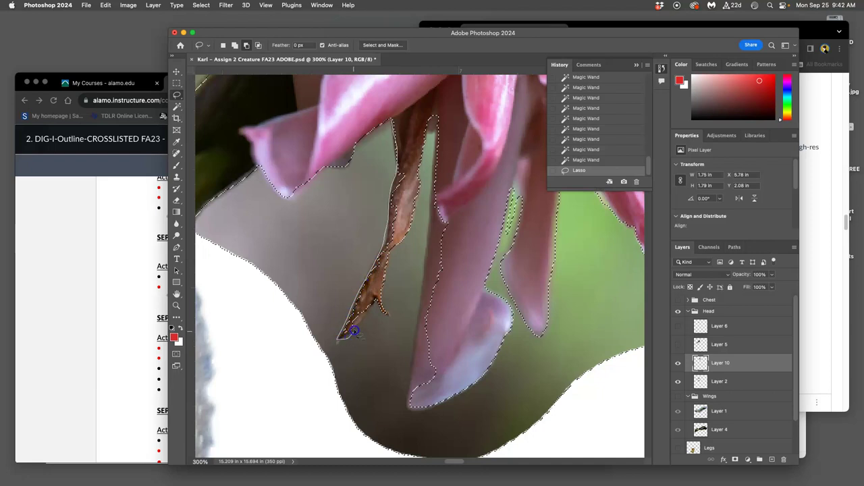
{"action": "left_click_drag", "start_coordinate": [369, 307], "coordinate": [382, 304]}
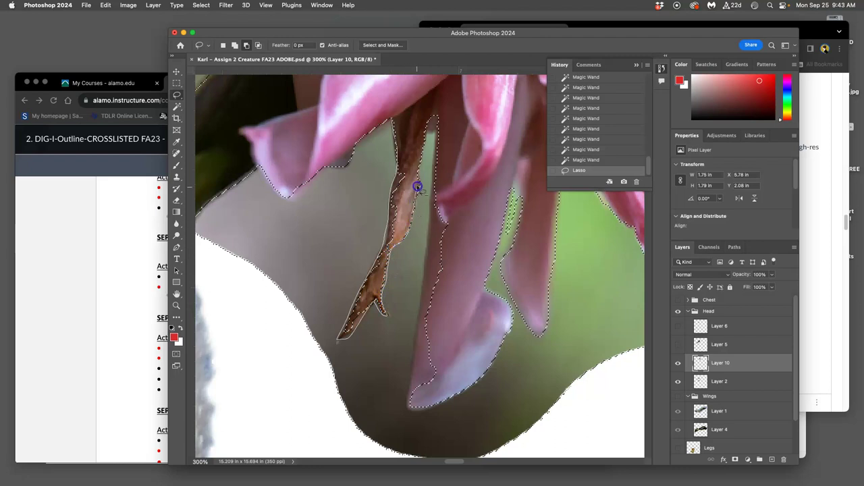
{"action": "left_click_drag", "start_coordinate": [412, 110], "coordinate": [404, 115]}
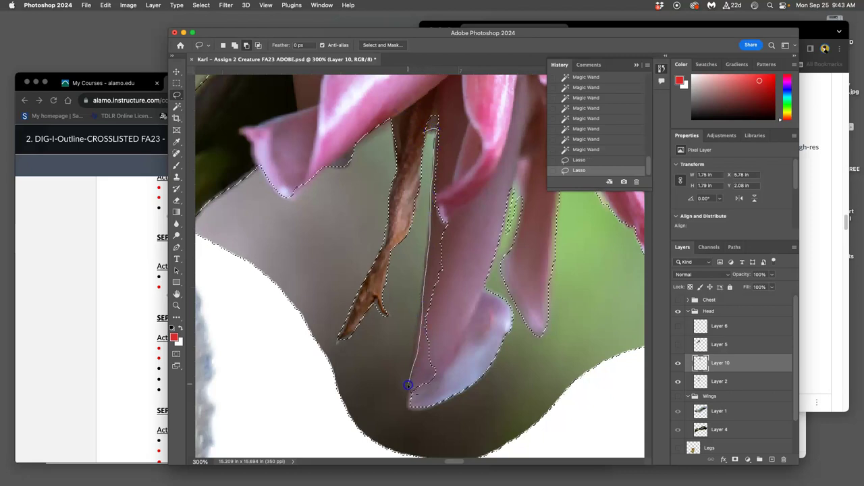
{"action": "left_click_drag", "start_coordinate": [408, 405], "coordinate": [418, 408]}
{"action": "left_click_drag", "start_coordinate": [421, 108], "coordinate": [424, 111]}
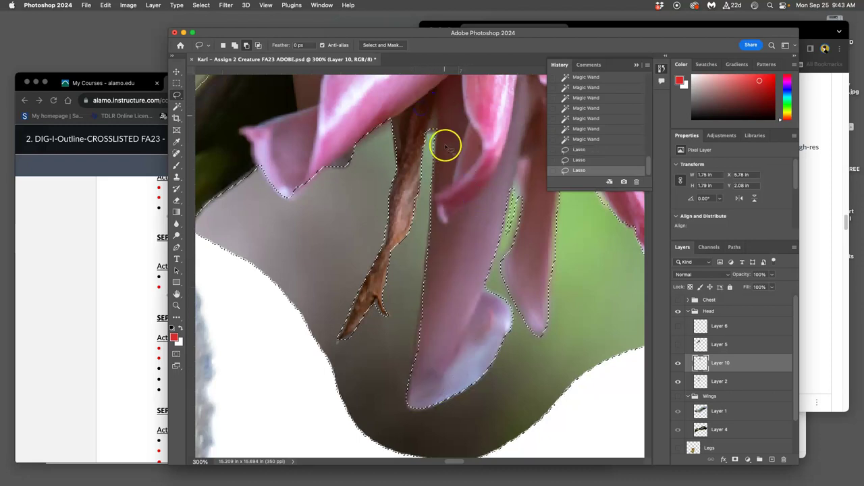
Step: Add the narrow green gap between the two hanging petals to the background selection with the Lasso
{"action": "left_click", "coordinate": [511, 188], "text": "shift"}
{"action": "left_click_drag", "start_coordinate": [510, 189], "coordinate": [513, 185]}
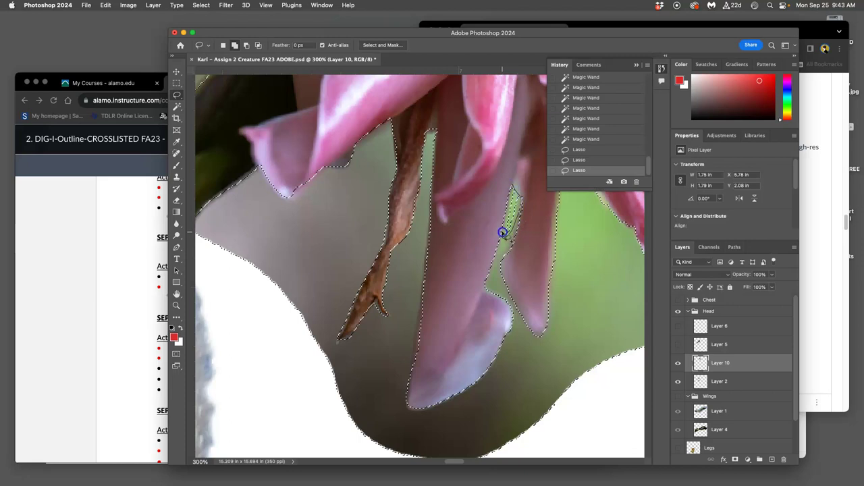
{"action": "left_click_drag", "start_coordinate": [510, 194], "coordinate": [512, 191]}
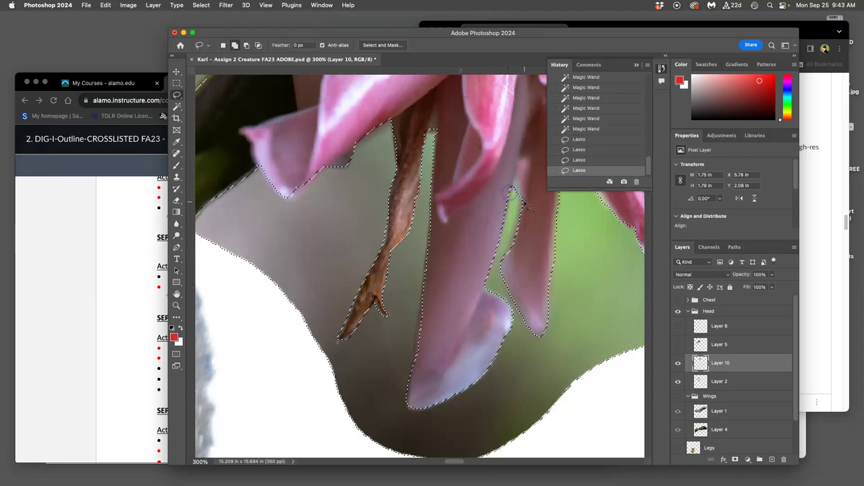
Step: Add the missed background bits along the outer and upper edges of the flower head to the selection with the Lasso
{"action": "scroll", "coordinate": [582, 216], "scroll_direction": "right", "scroll_amount": 3}
{"action": "scroll", "coordinate": [582, 216], "scroll_direction": "right", "scroll_amount": 3}
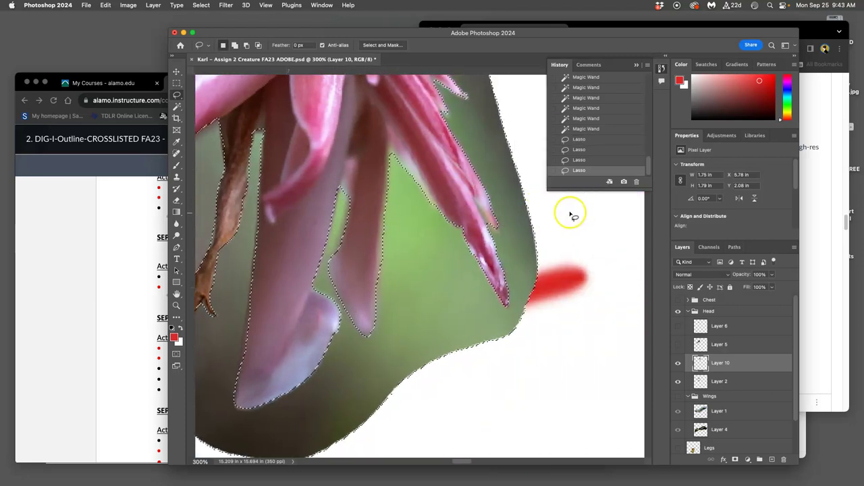
{"action": "scroll", "coordinate": [574, 216], "scroll_direction": "up", "scroll_amount": 10}
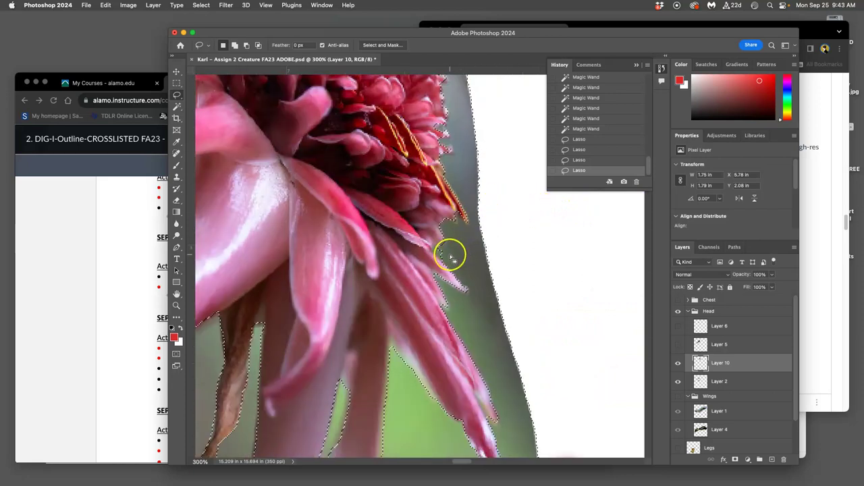
{"action": "mouse_move", "coordinate": [443, 250]}
{"action": "left_mouse_down"}
{"action": "mouse_move", "coordinate": [432, 247]}
{"action": "mouse_move", "coordinate": [463, 202]}
{"action": "mouse_move", "coordinate": [463, 216]}
{"action": "mouse_move", "coordinate": [424, 191]}
{"action": "left_mouse_up"}
{"action": "scroll", "coordinate": [463, 206], "scroll_direction": "up", "scroll_amount": 10}
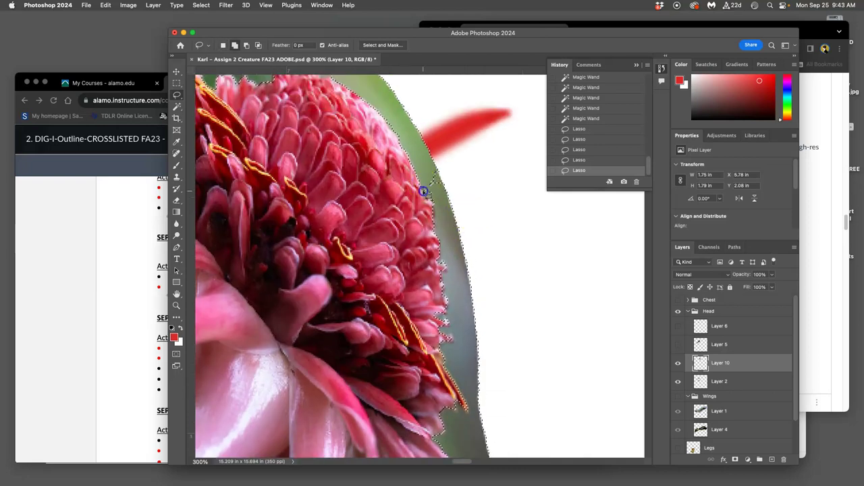
{"action": "mouse_move", "coordinate": [424, 159]}
{"action": "left_mouse_down"}
{"action": "mouse_move", "coordinate": [420, 187]}
{"action": "mouse_move", "coordinate": [387, 190]}
{"action": "mouse_move", "coordinate": [441, 149]}
{"action": "mouse_move", "coordinate": [436, 141]}
{"action": "mouse_move", "coordinate": [444, 151]}
{"action": "left_mouse_up"}
{"action": "scroll", "coordinate": [421, 187], "scroll_direction": "up", "scroll_amount": 3}
{"action": "scroll", "coordinate": [387, 190], "scroll_direction": "left", "scroll_amount": 5}
{"action": "scroll", "coordinate": [442, 148], "scroll_direction": "right", "scroll_amount": 5}
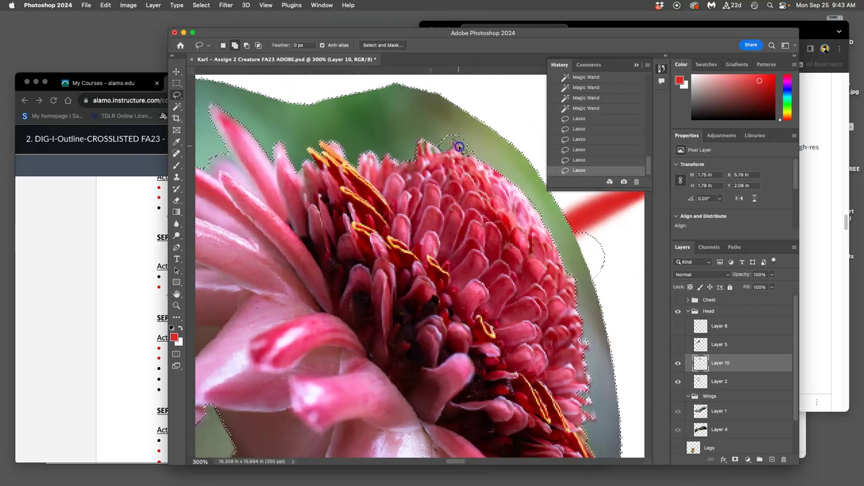
{"action": "left_click_drag", "start_coordinate": [430, 127], "coordinate": [425, 127]}
Step: Add the missed dark green and grey background patches above the pelican's head to the selection with the Lasso
{"action": "scroll", "coordinate": [395, 128], "scroll_direction": "left", "scroll_amount": 10}
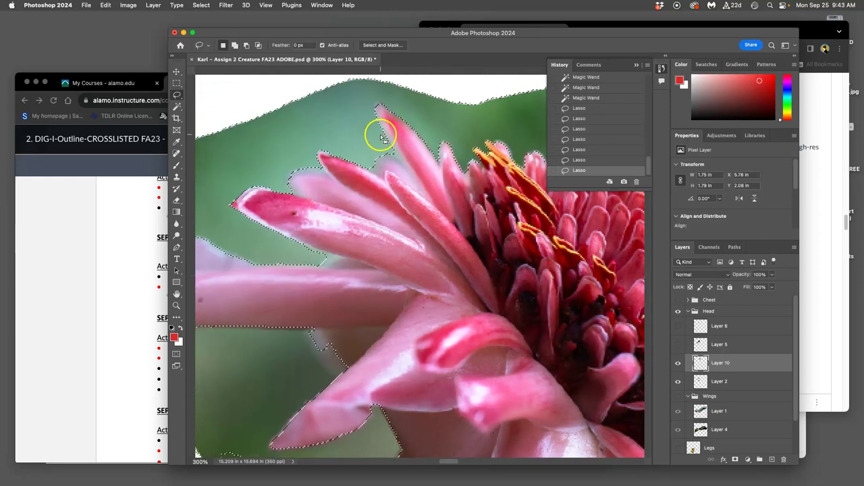
{"action": "scroll", "coordinate": [376, 134], "scroll_direction": "down", "scroll_amount": 5}
{"action": "scroll", "coordinate": [376, 134], "scroll_direction": "left", "scroll_amount": 5}
{"action": "scroll", "coordinate": [379, 139], "scroll_direction": "down", "scroll_amount": 2}
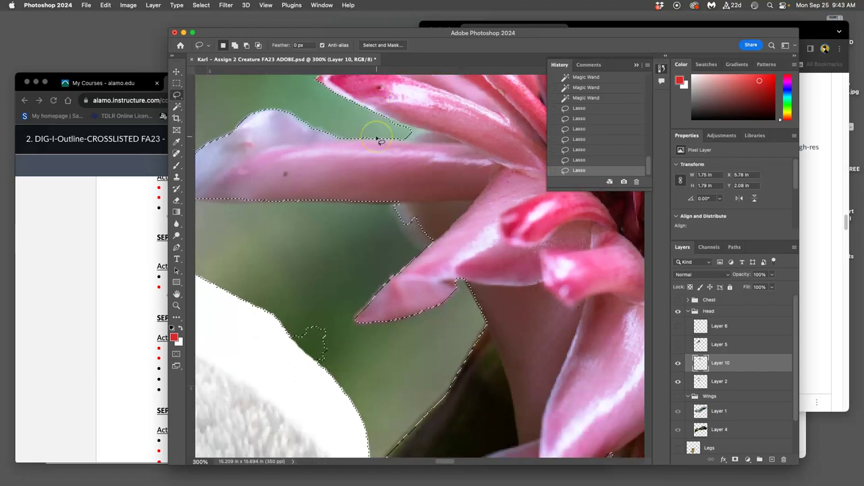
{"action": "mouse_move", "coordinate": [304, 309]}
{"action": "left_mouse_down"}
{"action": "mouse_move", "coordinate": [279, 380]}
{"action": "mouse_move", "coordinate": [347, 383]}
{"action": "mouse_move", "coordinate": [305, 308]}
{"action": "left_mouse_up"}
{"action": "scroll", "coordinate": [297, 300], "scroll_direction": "left", "scroll_amount": 3}
{"action": "scroll", "coordinate": [297, 300], "scroll_direction": "up", "scroll_amount": 1}
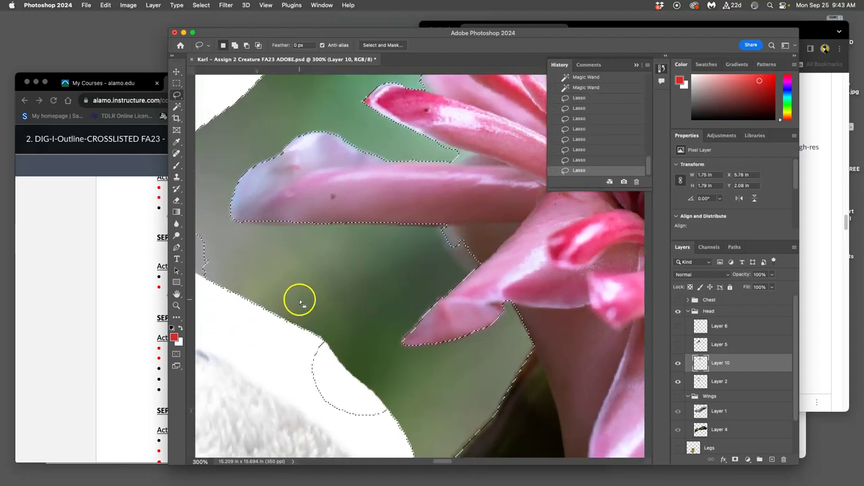
{"action": "scroll", "coordinate": [300, 302], "scroll_direction": "left", "scroll_amount": 10}
{"action": "mouse_move", "coordinate": [328, 177]}
{"action": "left_mouse_down"}
{"action": "mouse_move", "coordinate": [310, 192]}
{"action": "mouse_move", "coordinate": [296, 275]}
{"action": "mouse_move", "coordinate": [369, 291]}
{"action": "mouse_move", "coordinate": [379, 252]}
{"action": "mouse_move", "coordinate": [342, 197]}
{"action": "left_mouse_up"}
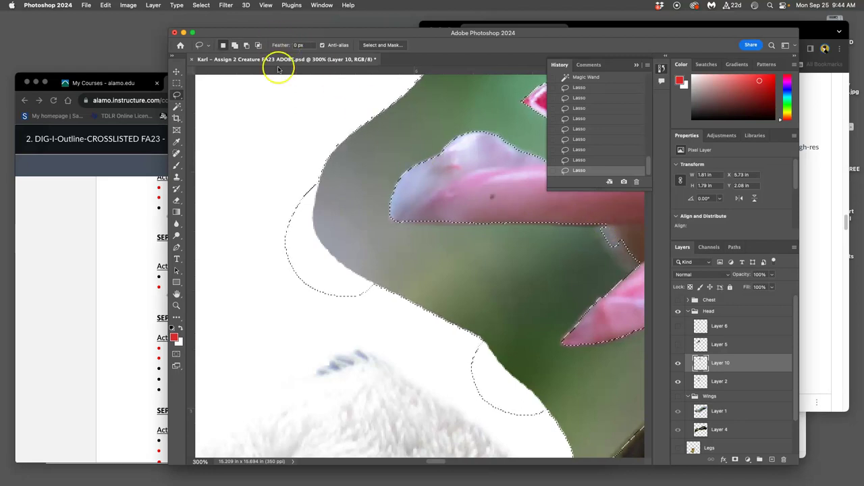
Step: Apply Select and Mask with a 5 px radius and 2.5 px feather to the flower selection and delete the background
{"action": "left_click", "coordinate": [382, 44]}
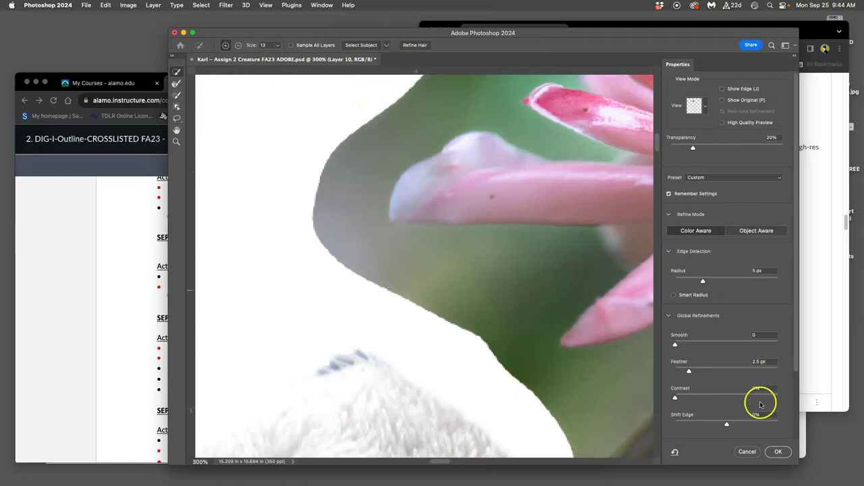
{"action": "left_click", "coordinate": [778, 452]}
{"action": "key", "text": "Delete"}
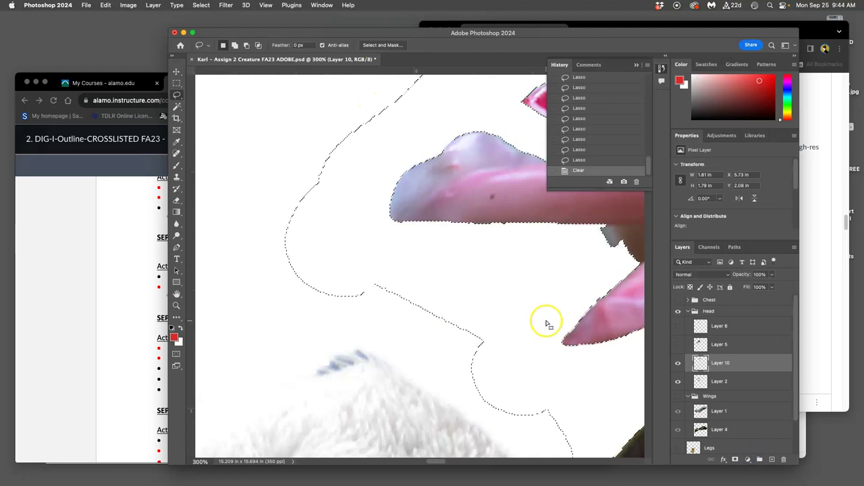
{"action": "key", "text": "super+equal"}
{"action": "key", "text": "super+minus"}
{"action": "key", "text": "super+equal"}
{"action": "key", "text": "super+equal"}
{"action": "key", "text": "super+equal"}
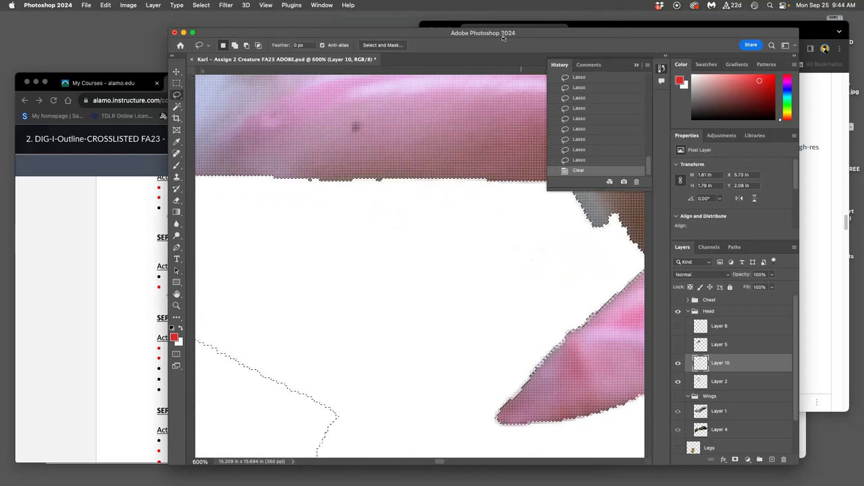
Step: Refine the flower's background selection with Select and Mask at 5 px radius and 2.5 px feather, delete the edge fringe repeatedly, and deselect
{"action": "left_click", "coordinate": [392, 44]}
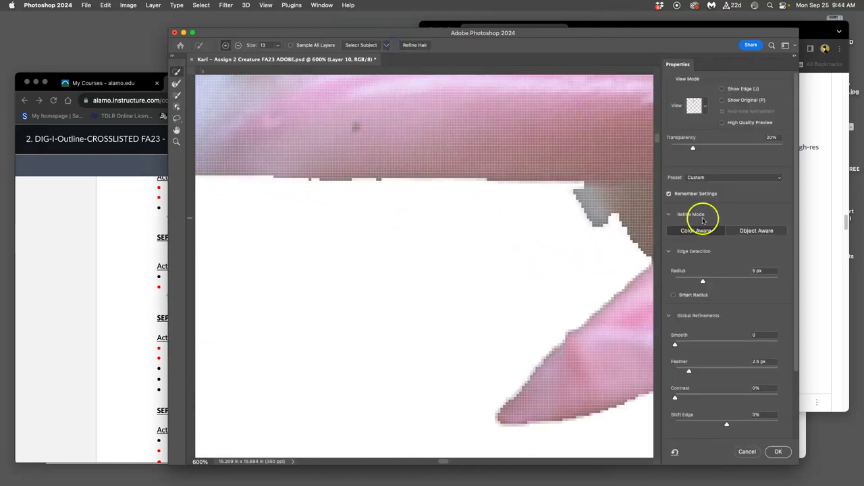
{"action": "left_click", "coordinate": [778, 452]}
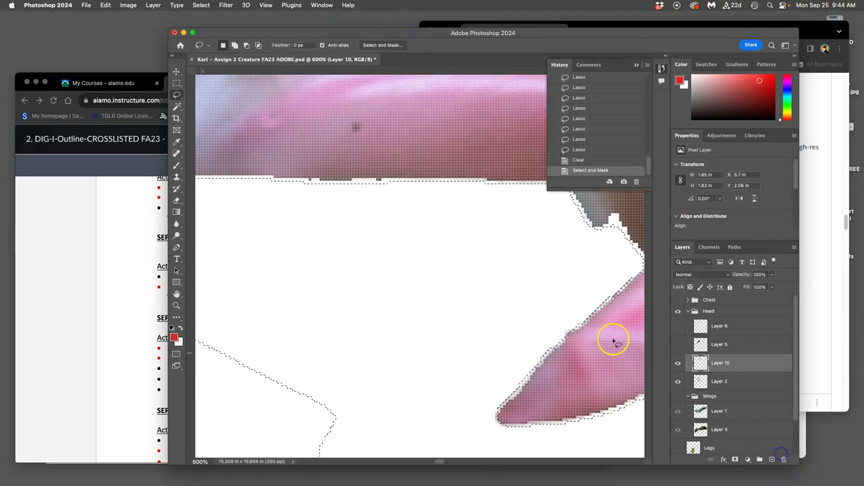
{"action": "key", "text": "BackSpace"}
{"action": "key", "text": "BackSpace"}
{"action": "key", "text": "BackSpace"}
{"action": "key", "text": "BackSpace"}
{"action": "key", "text": "BackSpace"}
{"action": "key", "text": "BackSpace"}
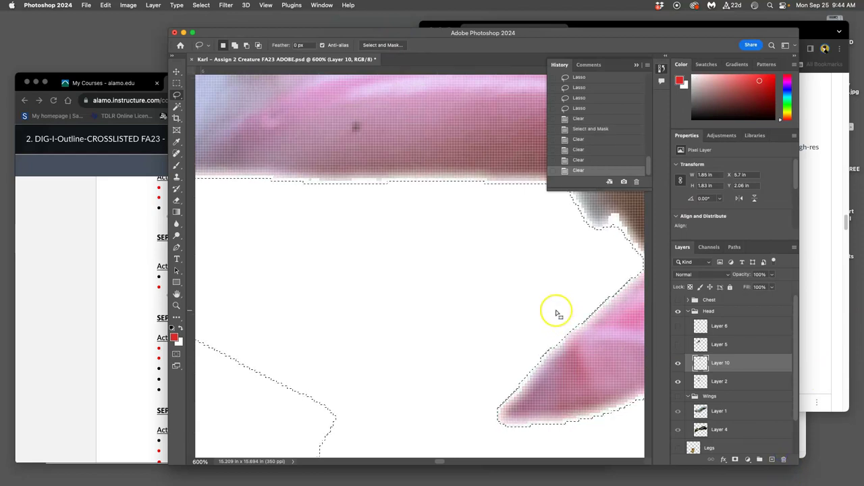
{"action": "scroll", "coordinate": [557, 313], "scroll_direction": "down", "scroll_amount": 10}
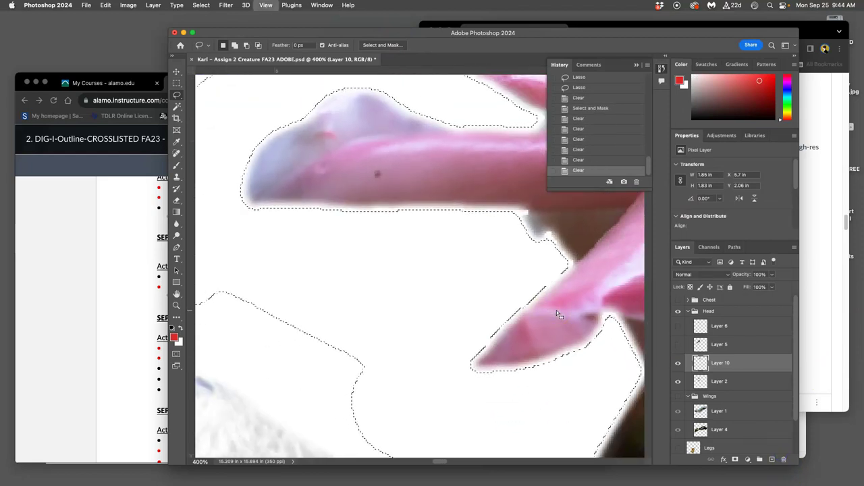
{"action": "scroll", "coordinate": [558, 307], "scroll_direction": "right", "scroll_amount": 5}
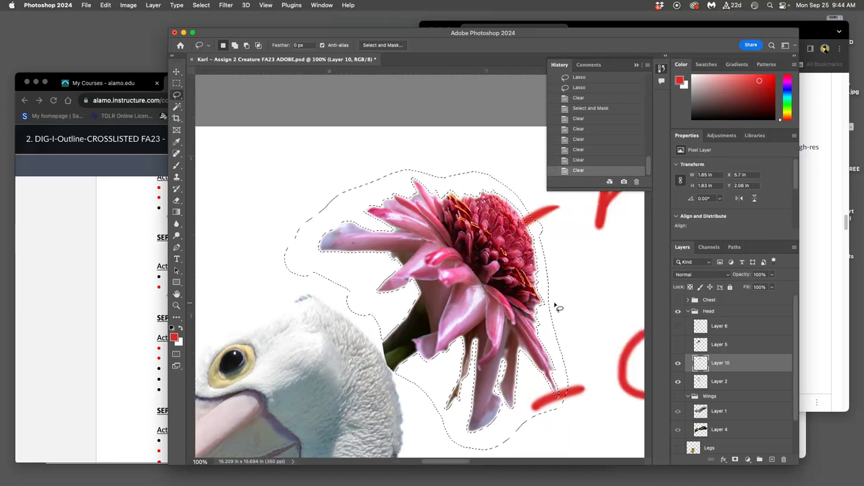
{"action": "key", "text": "super+d"}
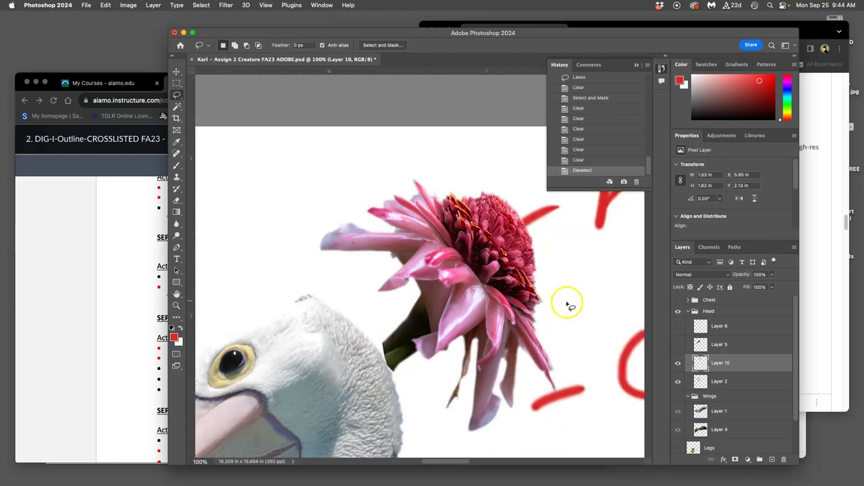
Step: Hide the Background layer to examine the flower's cut edges against transparency, and show the layer again
{"action": "scroll", "coordinate": [684, 433], "scroll_direction": "down", "scroll_amount": 2}
{"action": "left_click", "coordinate": [674, 444]}
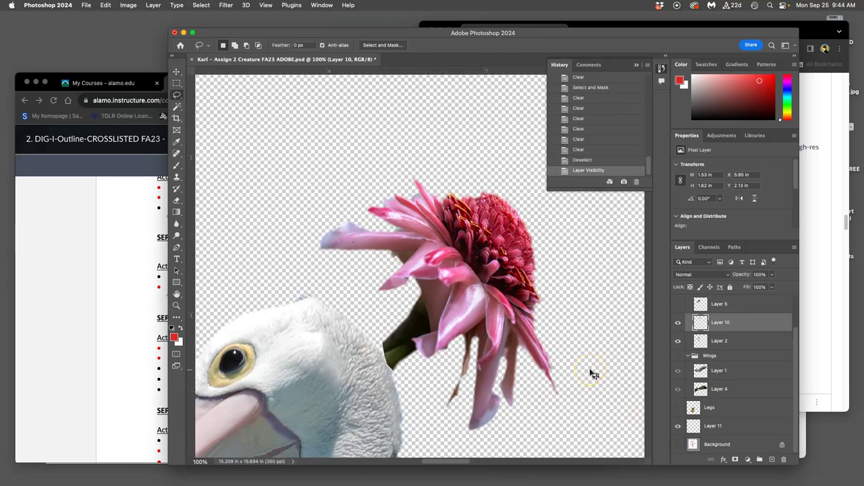
{"action": "key", "text": "super+minus"}
{"action": "key", "text": "super+minus"}
{"action": "key", "text": "super+plus"}
{"action": "key", "text": "super+plus"}
{"action": "scroll", "coordinate": [551, 369], "scroll_direction": "right", "scroll_amount": 5}
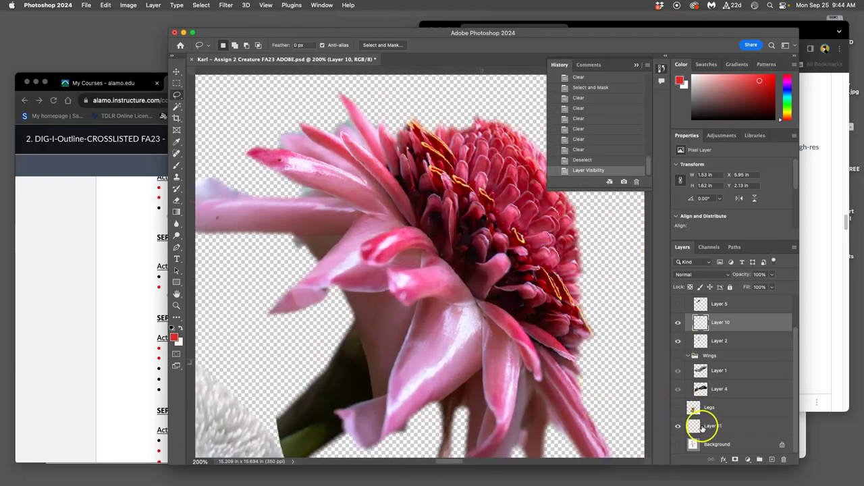
{"action": "left_click", "coordinate": [679, 445]}
{"action": "scroll", "coordinate": [498, 312], "scroll_direction": "left", "scroll_amount": 3}
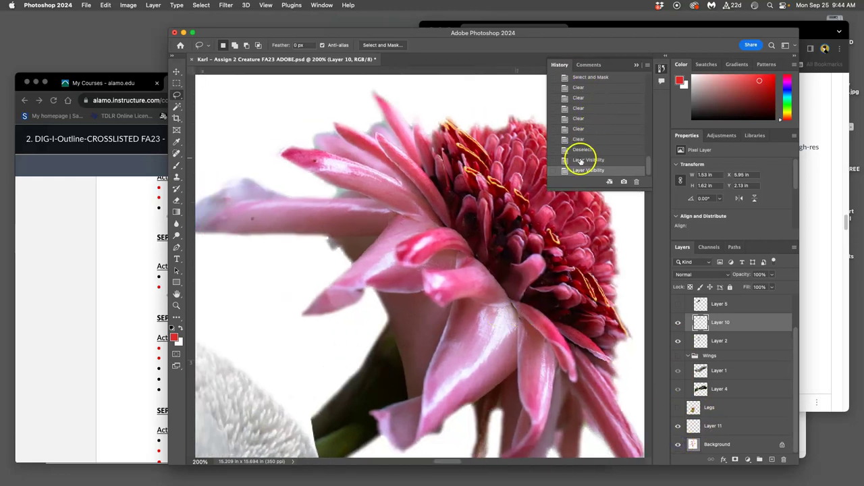
Step: Roll the history back to the third deletion after Select and Mask, and deselect the flower's background
{"action": "left_click", "coordinate": [576, 127]}
{"action": "left_click", "coordinate": [575, 118]}
{"action": "left_click", "coordinate": [578, 107]}
{"action": "left_click", "coordinate": [578, 100]}
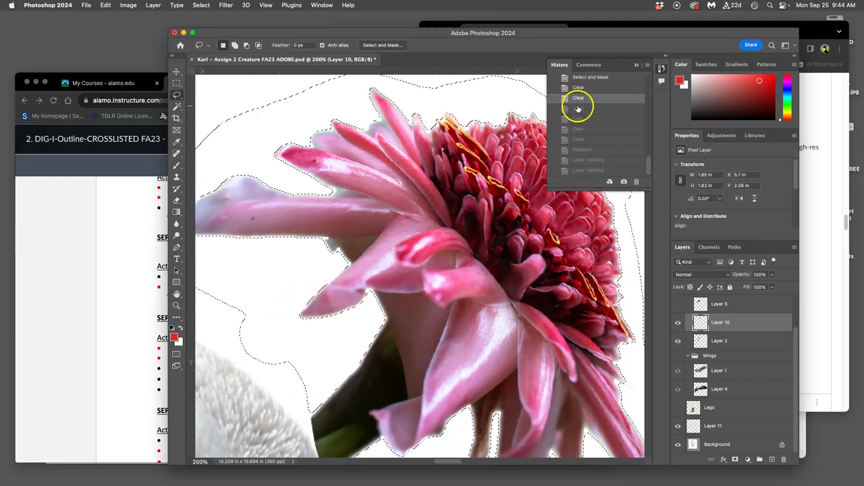
{"action": "left_click", "coordinate": [579, 108]}
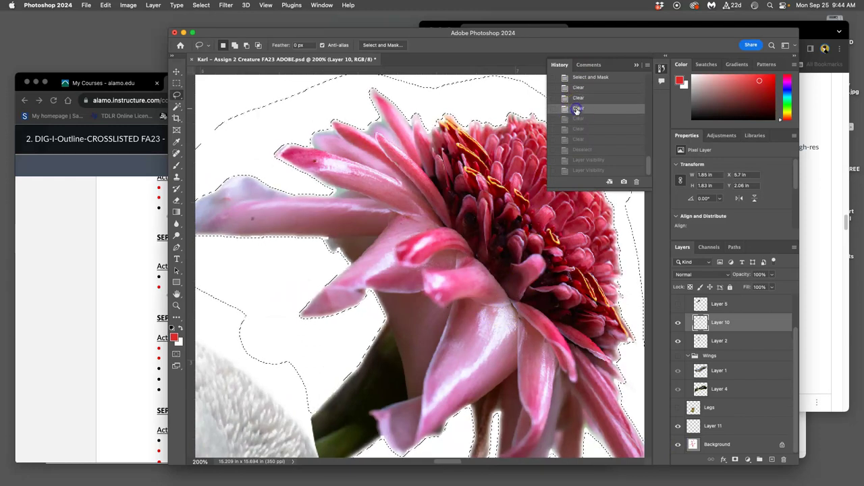
{"action": "left_click", "coordinate": [442, 224]}
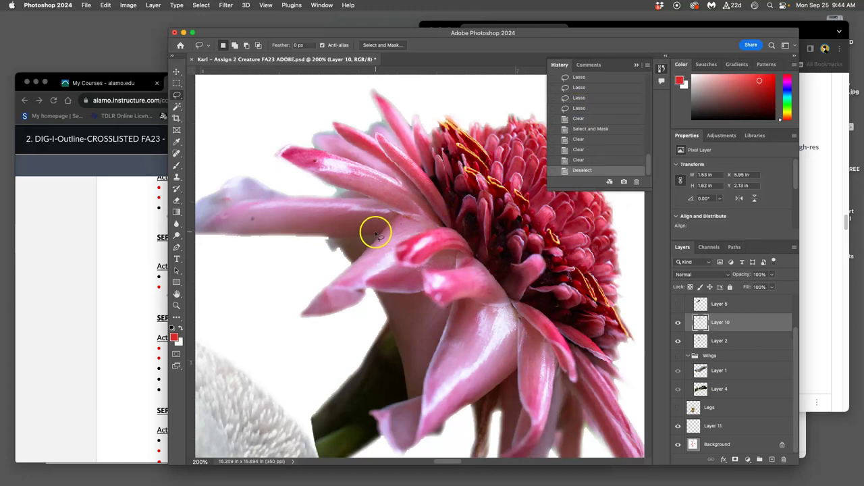
Step: Add a new layer directly above the Background layer and fill it with 50% Gray
{"action": "scroll", "coordinate": [375, 233], "scroll_direction": "down", "scroll_amount": 10}
{"action": "scroll", "coordinate": [359, 239], "scroll_direction": "down", "scroll_amount": 8}
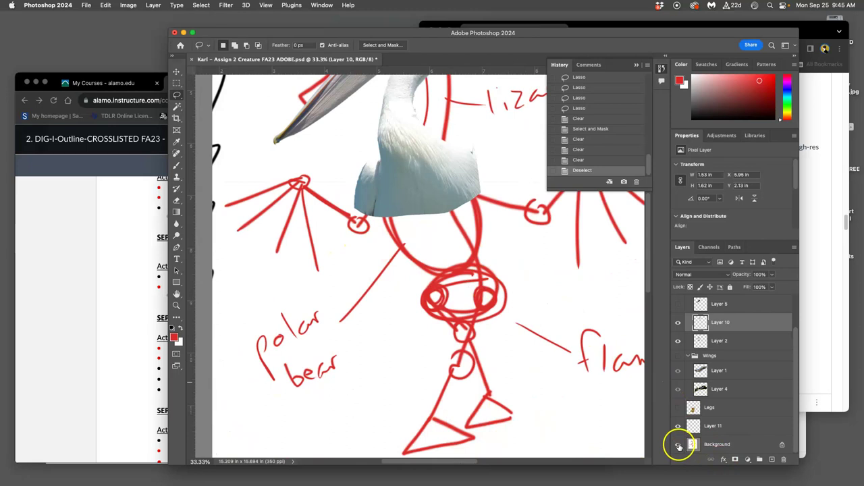
{"action": "left_click", "coordinate": [678, 444]}
{"action": "left_click", "coordinate": [678, 444]}
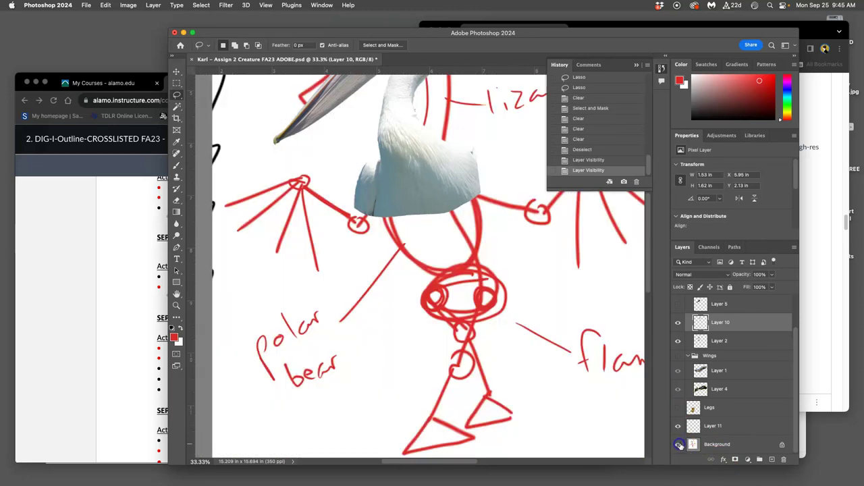
{"action": "left_click", "coordinate": [733, 445]}
{"action": "left_click", "coordinate": [773, 460]}
{"action": "left_click", "coordinate": [105, 7]}
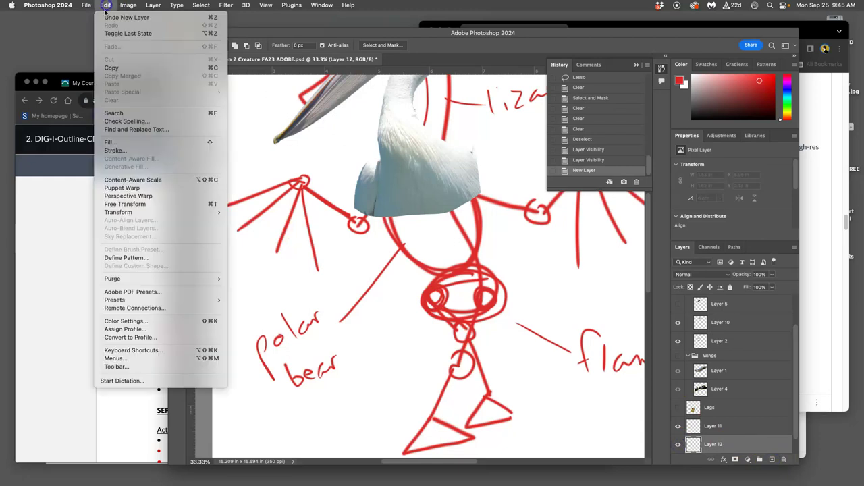
{"action": "left_click", "coordinate": [298, 150]}
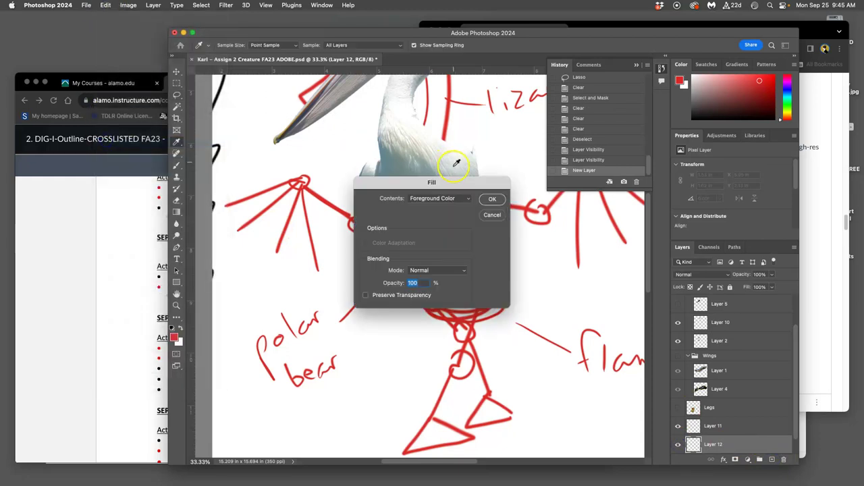
{"action": "left_click", "coordinate": [435, 201]}
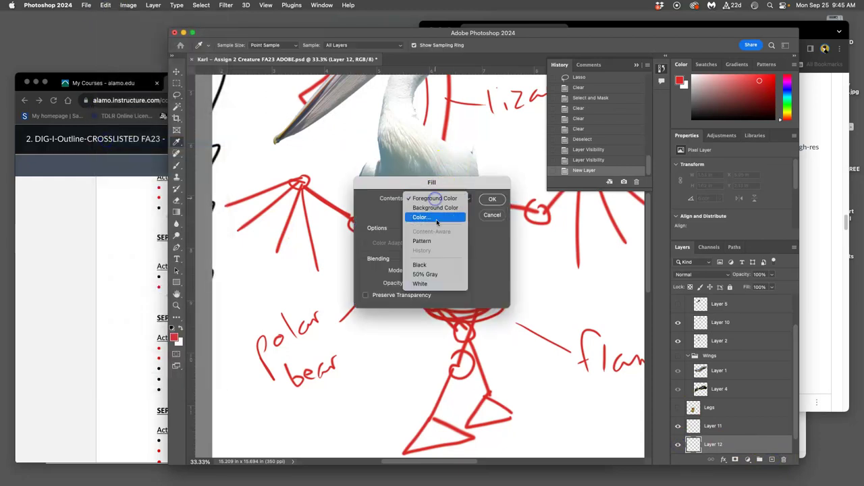
{"action": "left_click", "coordinate": [432, 274]}
{"action": "left_click", "coordinate": [492, 199]}
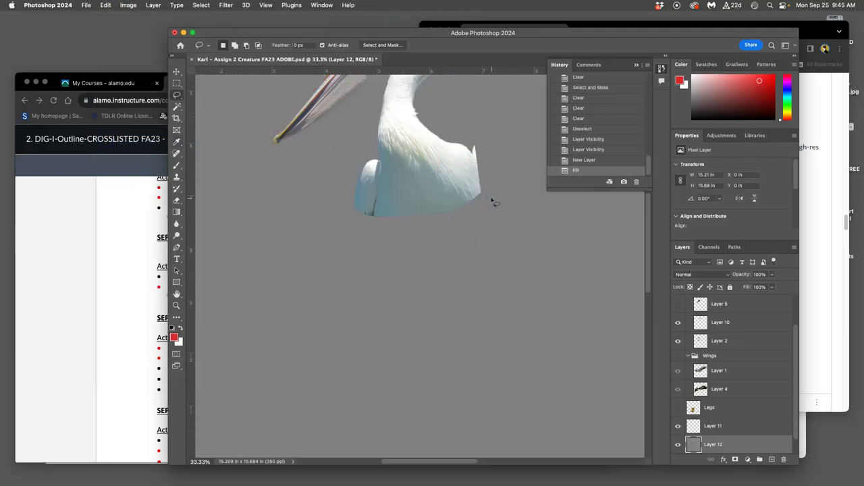
Step: Examine the pelican and flower cutouts against the gray backdrop, first as a whole and then close up
{"action": "scroll", "coordinate": [492, 199], "scroll_direction": "down", "scroll_amount": 5}
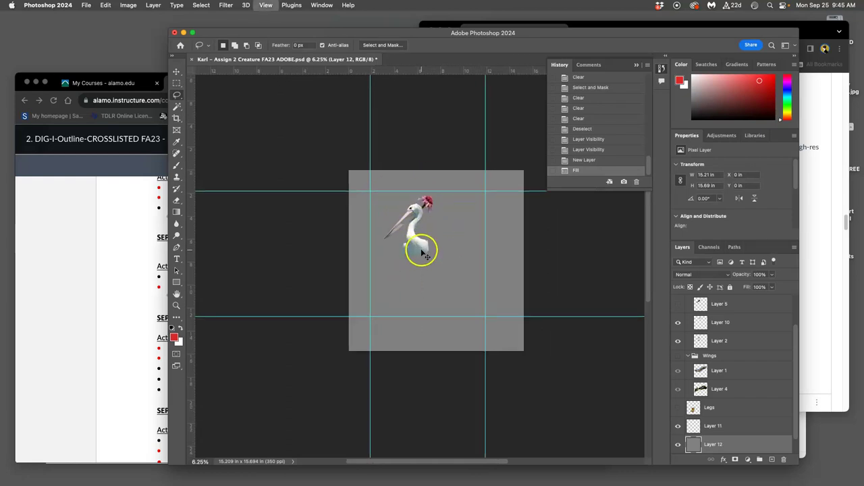
{"action": "key", "text": "super+equal"}
{"action": "key", "text": "super+equal"}
{"action": "key", "text": "super+equal"}
{"action": "scroll", "coordinate": [488, 197], "scroll_direction": "up", "scroll_amount": 5}
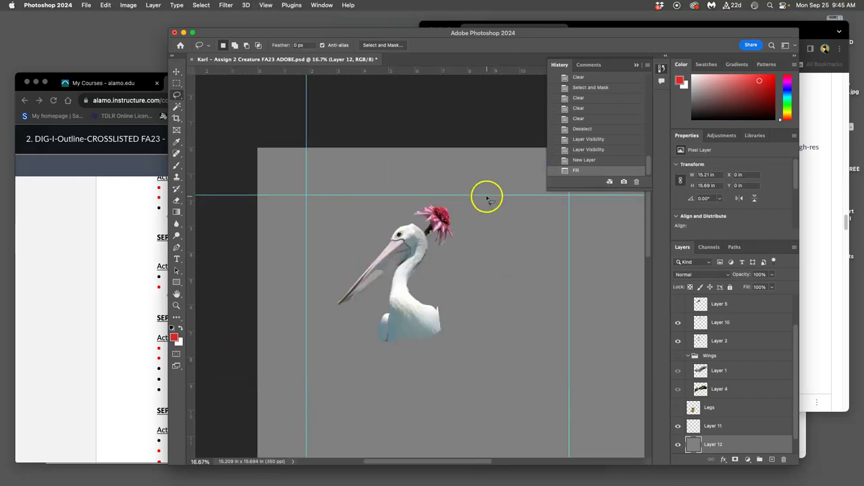
{"action": "key", "text": "super+equal"}
{"action": "key", "text": "super+equal"}
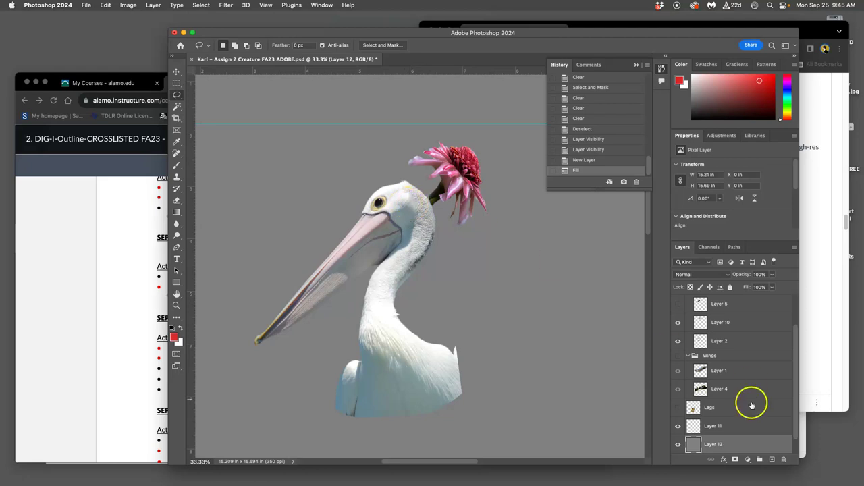
Step: Brighten the flower on Layer 10 with Levels, setting the midtone input to 1.70 and keeping the black and white inputs at 0 and 255
{"action": "scroll", "coordinate": [720, 358], "scroll_direction": "up", "scroll_amount": 3}
{"action": "left_click", "coordinate": [722, 364]}
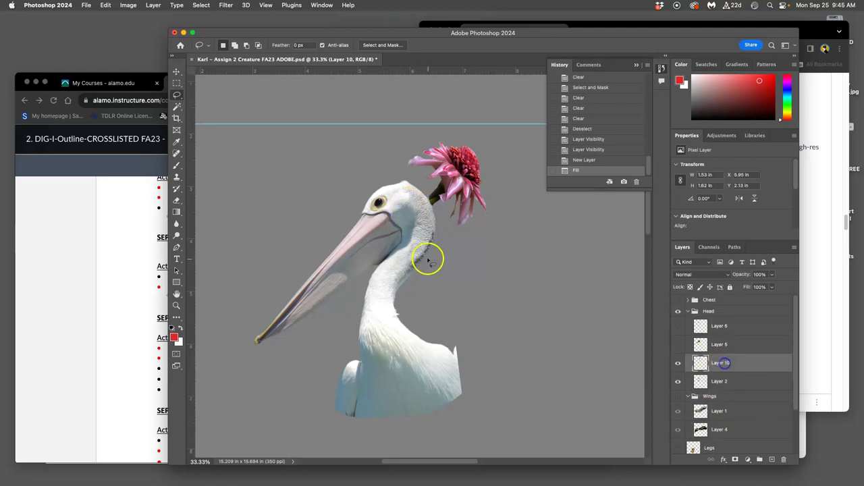
{"action": "left_click", "coordinate": [128, 6]}
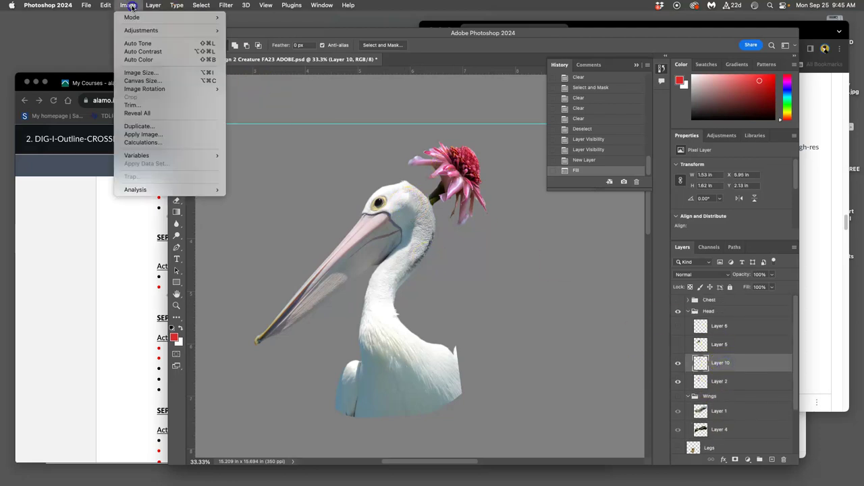
{"action": "mouse_move", "coordinate": [139, 30]}
{"action": "left_click", "coordinate": [268, 39]}
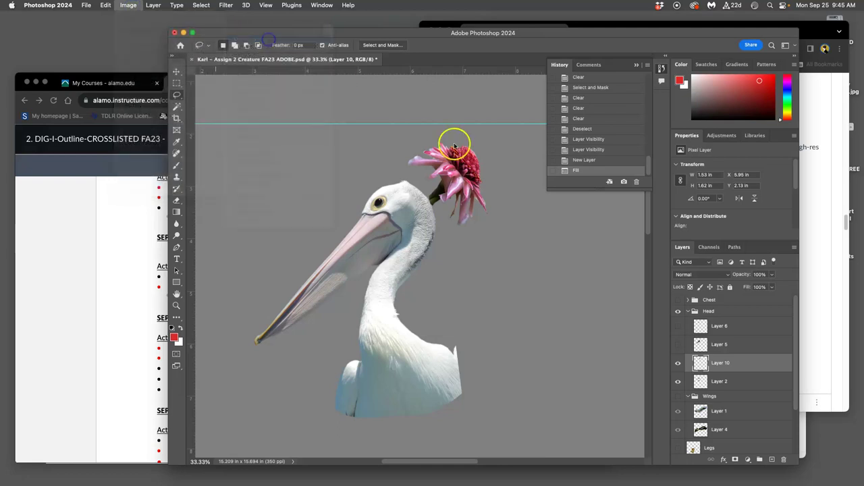
{"action": "left_click_drag", "start_coordinate": [609, 181], "coordinate": [579, 181]}
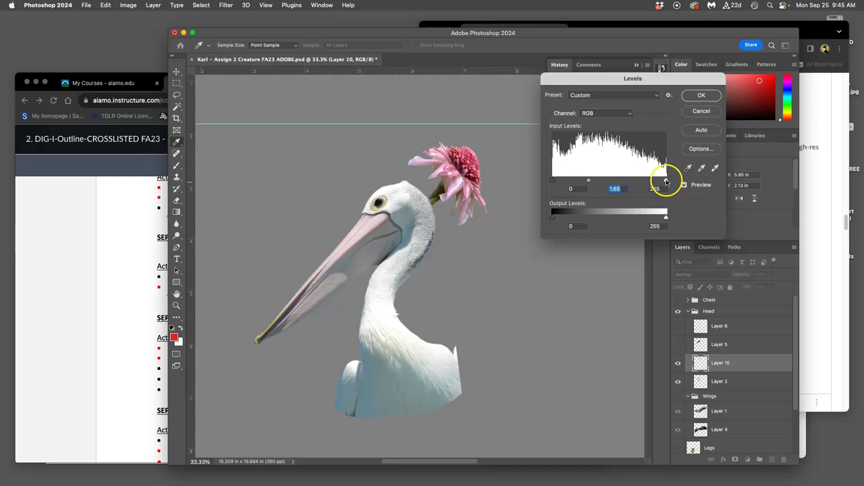
{"action": "left_click_drag", "start_coordinate": [665, 180], "coordinate": [698, 178]}
{"action": "left_click_drag", "start_coordinate": [557, 182], "coordinate": [590, 180]}
{"action": "left_click", "coordinate": [590, 182]}
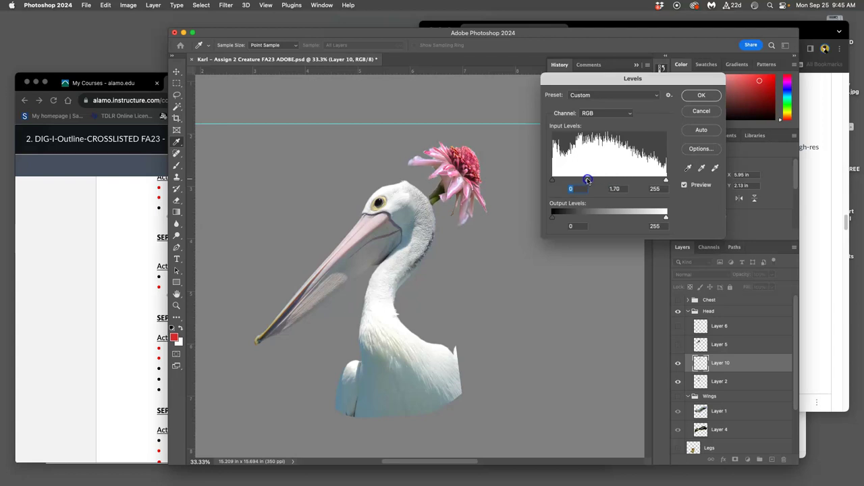
{"action": "left_click", "coordinate": [704, 95]}
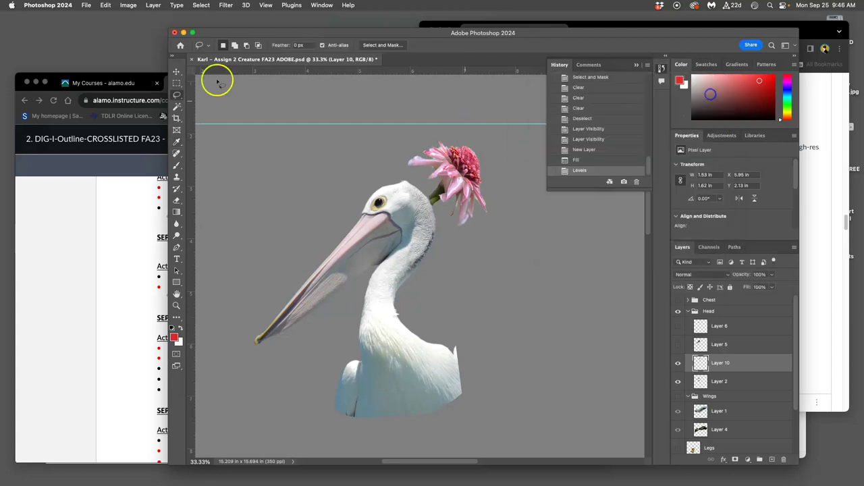
Step: Apply Color Balance to the flower with midtones at about -17, +34, 0 and shadows at -15, 0, -2
{"action": "left_click", "coordinate": [127, 7]}
{"action": "mouse_move", "coordinate": [150, 31]}
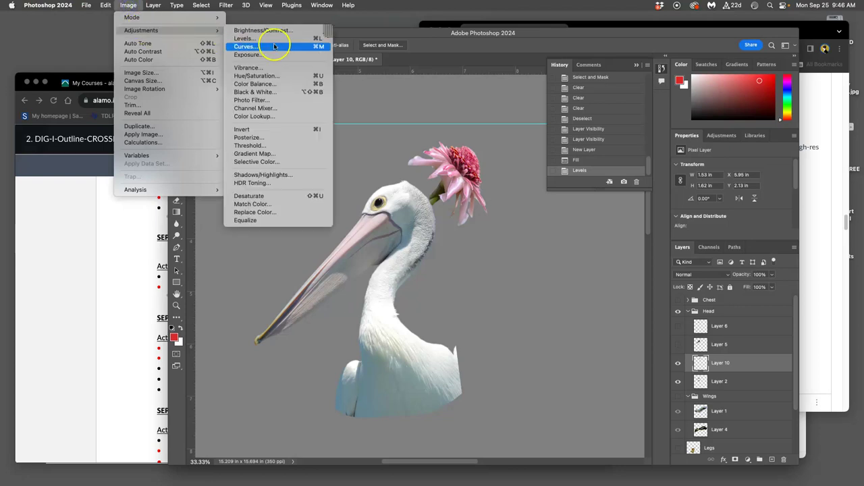
{"action": "left_click", "coordinate": [274, 84]}
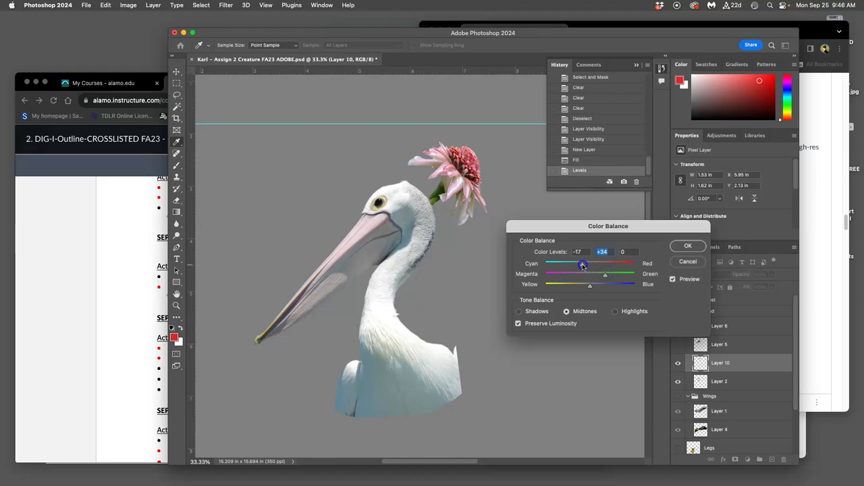
{"action": "left_click_drag", "start_coordinate": [580, 266], "coordinate": [581, 265]}
{"action": "left_click", "coordinate": [616, 312]}
{"action": "left_click", "coordinate": [519, 311]}
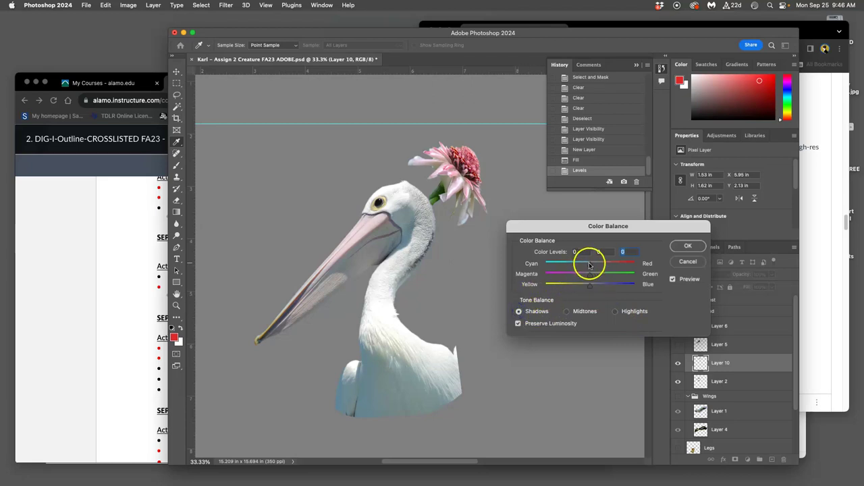
{"action": "left_click_drag", "start_coordinate": [594, 291], "coordinate": [592, 287]}
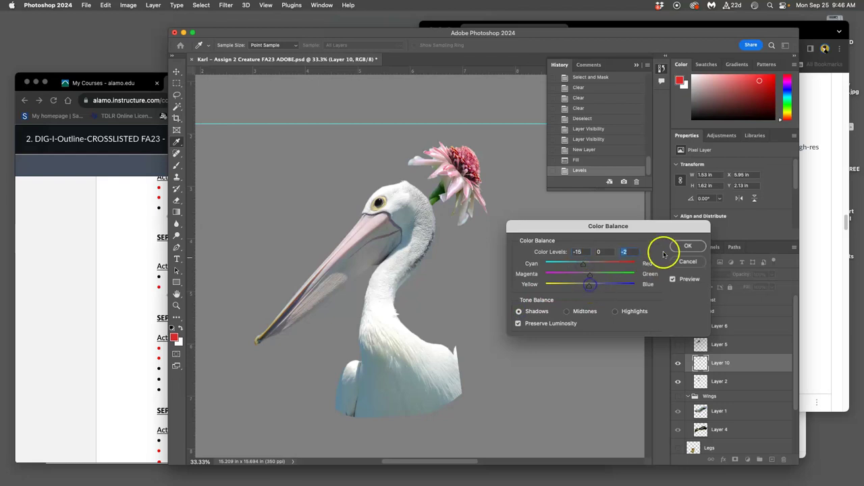
{"action": "left_click", "coordinate": [687, 246]}
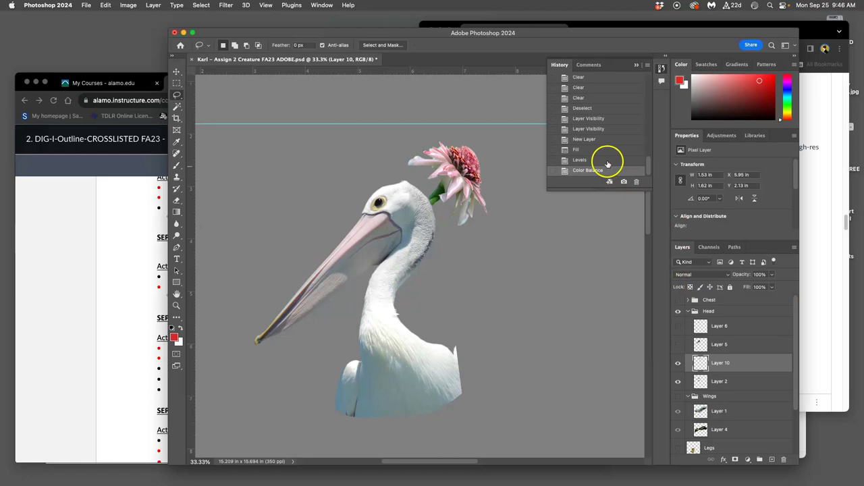
Step: Compare the flower before and after the Levels and Color Balance adjustments through the history states, ending on the Color Balance state
{"action": "left_click", "coordinate": [580, 150]}
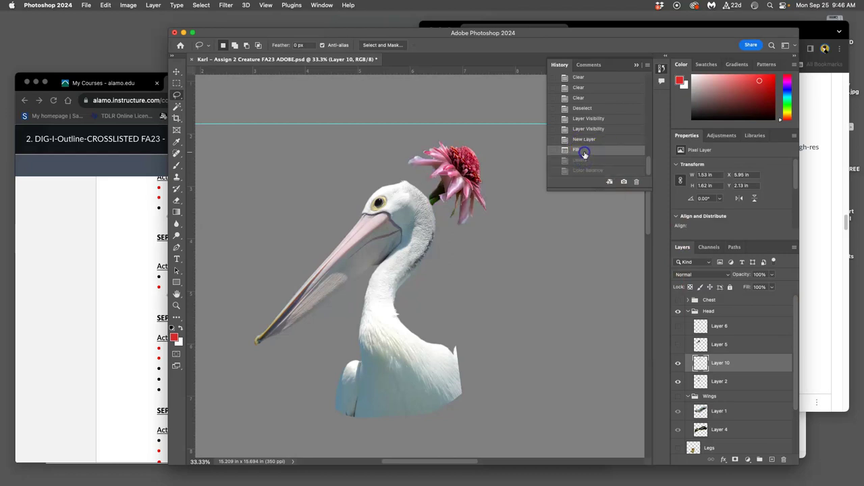
{"action": "left_click", "coordinate": [579, 160]}
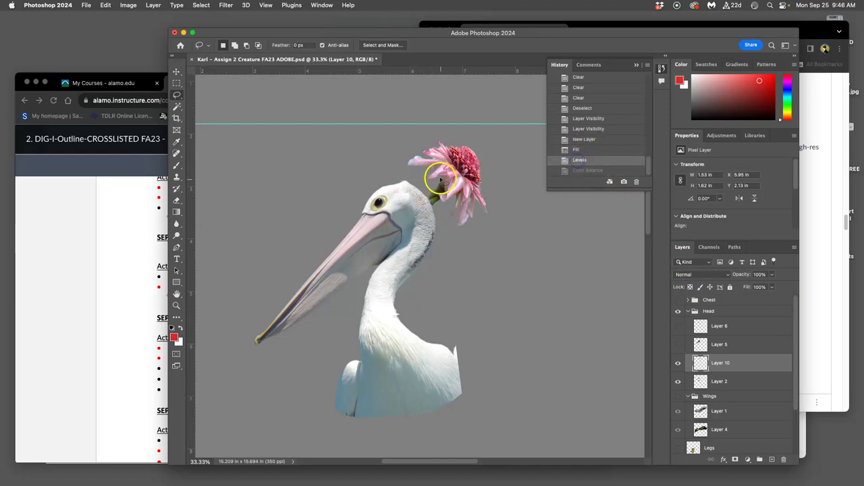
{"action": "left_click", "coordinate": [578, 170]}
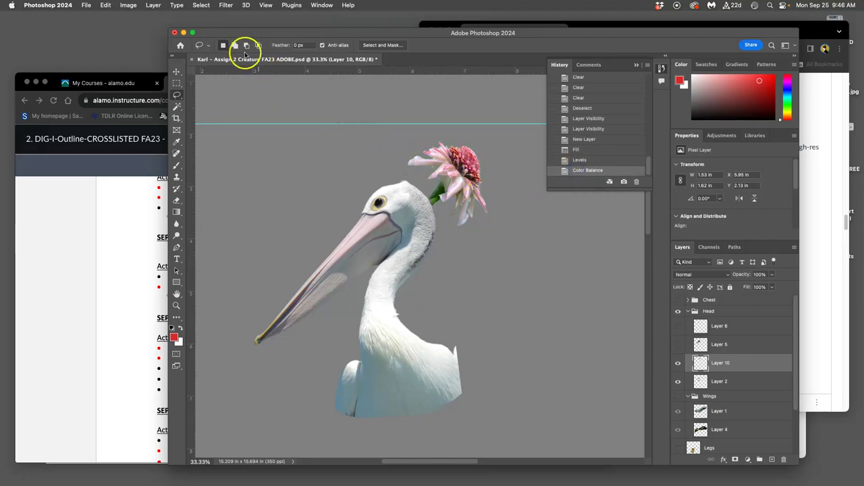
Step: Shift the flower's hue on Layer 10 to about +8 with Hue/Saturation, and show the crocodile head on Layer 5
{"action": "left_click", "coordinate": [128, 6]}
{"action": "mouse_move", "coordinate": [142, 30]}
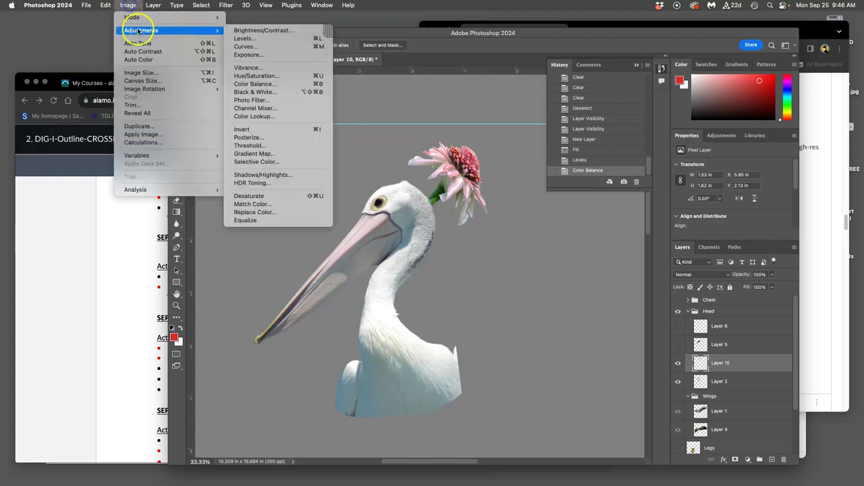
{"action": "left_click", "coordinate": [276, 76]}
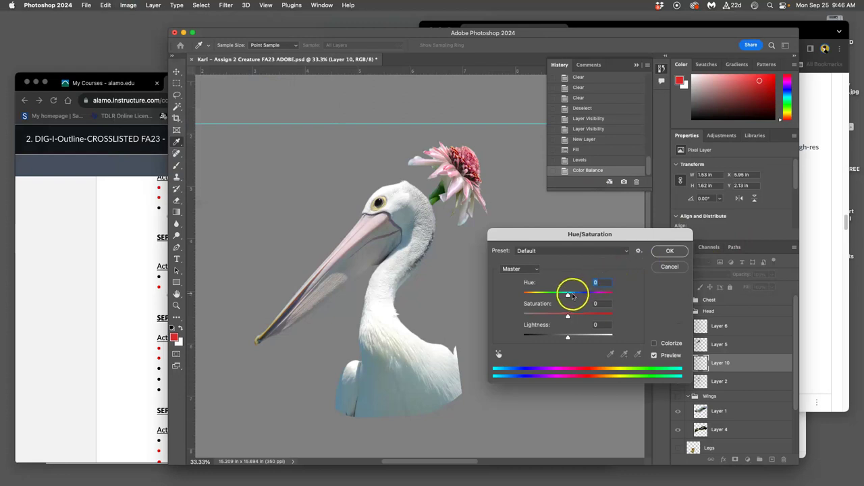
{"action": "mouse_move", "coordinate": [571, 297]}
{"action": "left_mouse_down"}
{"action": "mouse_move", "coordinate": [582, 297]}
{"action": "mouse_move", "coordinate": [549, 296]}
{"action": "mouse_move", "coordinate": [568, 297]}
{"action": "left_mouse_up"}
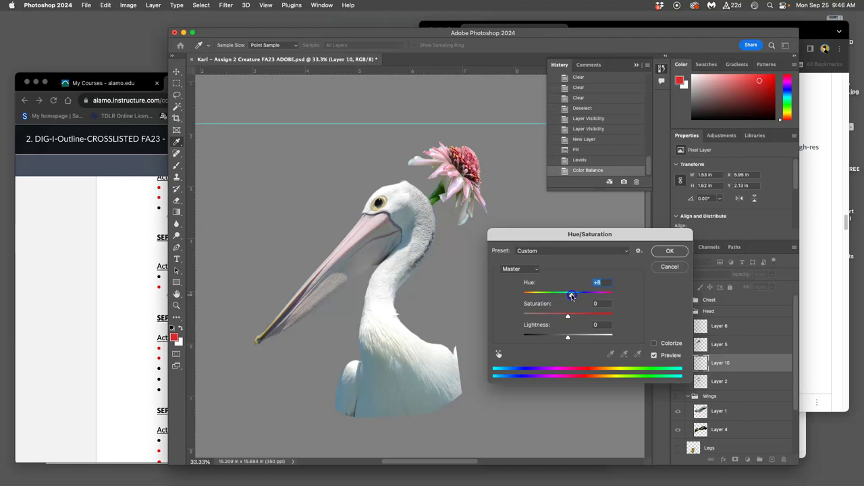
{"action": "left_click", "coordinate": [567, 317]}
{"action": "left_click", "coordinate": [670, 253]}
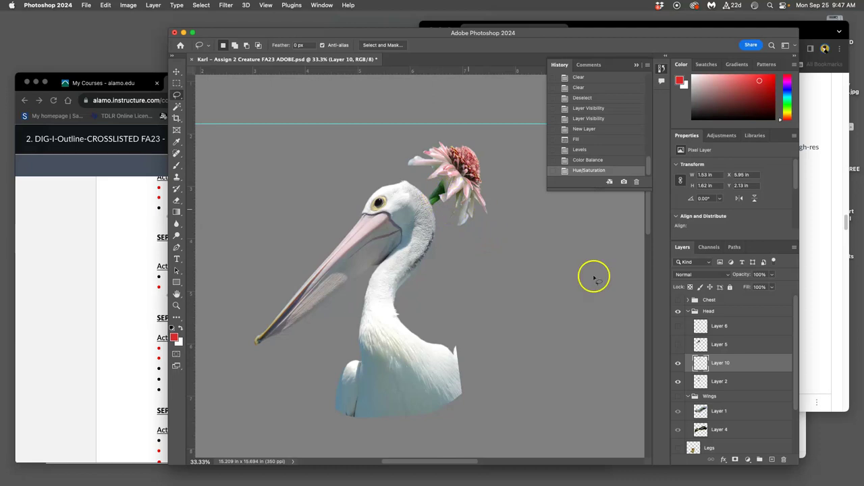
{"action": "left_click", "coordinate": [678, 345]}
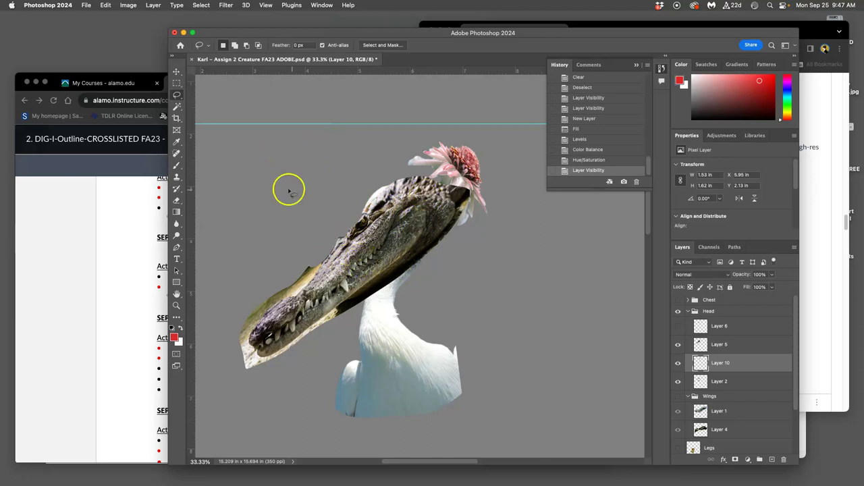
{"action": "left_click", "coordinate": [129, 4]}
{"action": "mouse_move", "coordinate": [141, 30]}
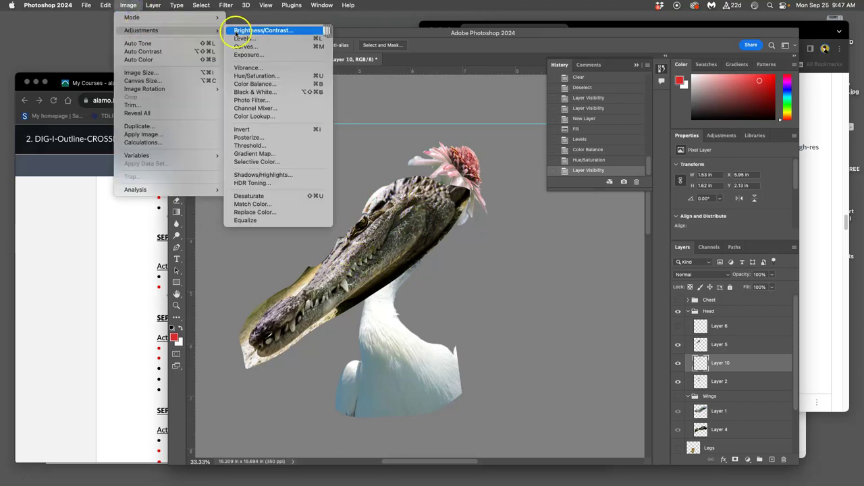
{"action": "left_click", "coordinate": [240, 37]}
{"action": "left_click_drag", "start_coordinate": [609, 181], "coordinate": [599, 181]}
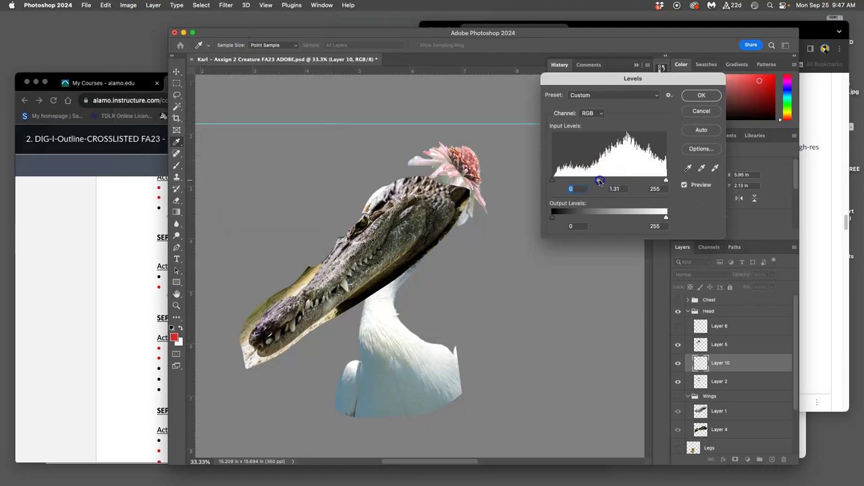
{"action": "left_click", "coordinate": [700, 111]}
Step: Apply Levels to the crocodile on Layer 5 with input levels 0, 1.24, 254 and output levels 12 to 237
{"action": "left_click", "coordinate": [729, 343]}
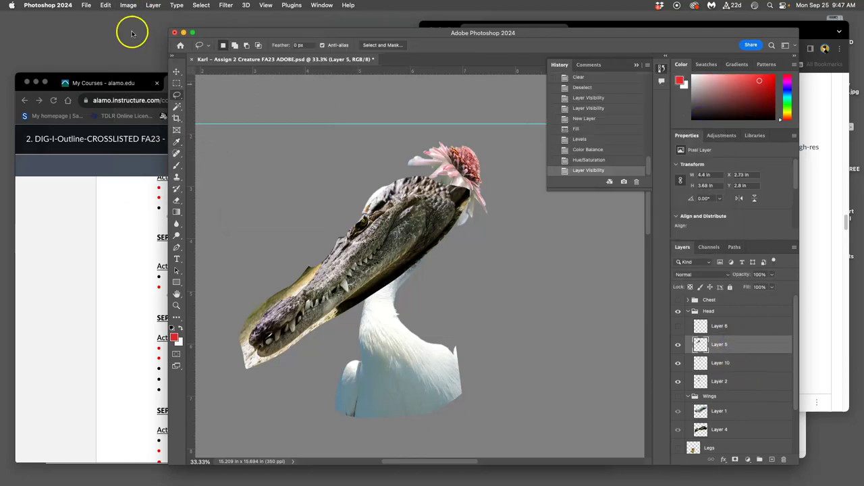
{"action": "left_click", "coordinate": [128, 4]}
{"action": "mouse_move", "coordinate": [141, 31]}
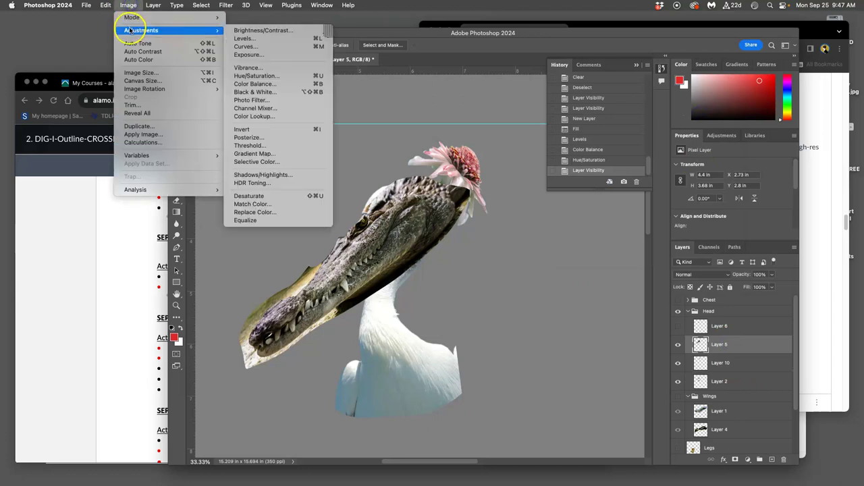
{"action": "left_click", "coordinate": [243, 38]}
{"action": "mouse_move", "coordinate": [608, 181]}
{"action": "left_mouse_down"}
{"action": "mouse_move", "coordinate": [592, 182]}
{"action": "mouse_move", "coordinate": [618, 182]}
{"action": "mouse_move", "coordinate": [601, 183]}
{"action": "left_mouse_up"}
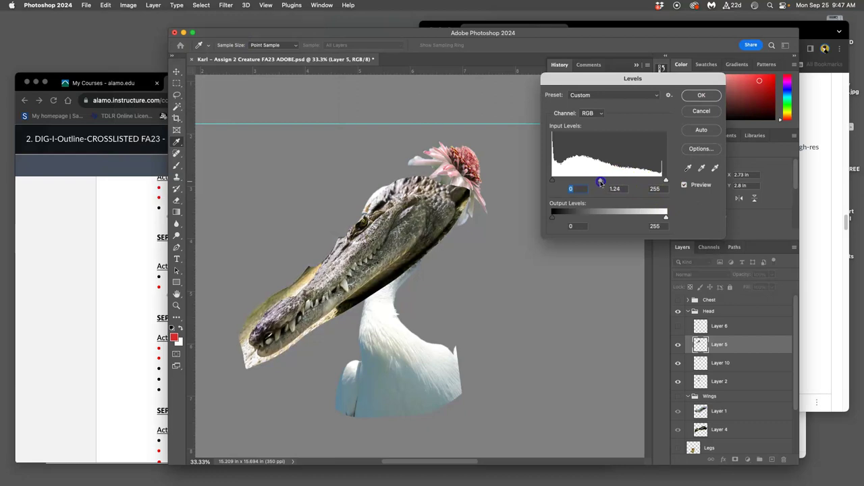
{"action": "left_click_drag", "start_coordinate": [666, 217], "coordinate": [652, 218]}
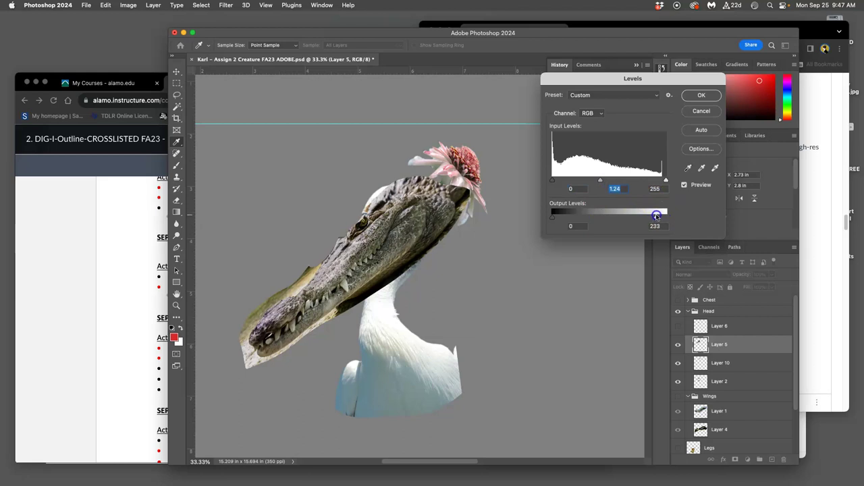
{"action": "left_click_drag", "start_coordinate": [659, 216], "coordinate": [659, 216]}
{"action": "left_click", "coordinate": [552, 219]}
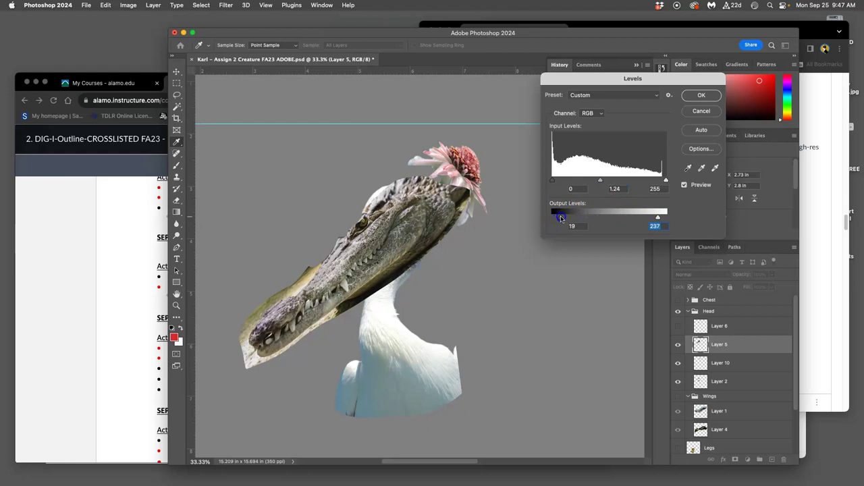
{"action": "left_click_drag", "start_coordinate": [652, 177], "coordinate": [666, 180]}
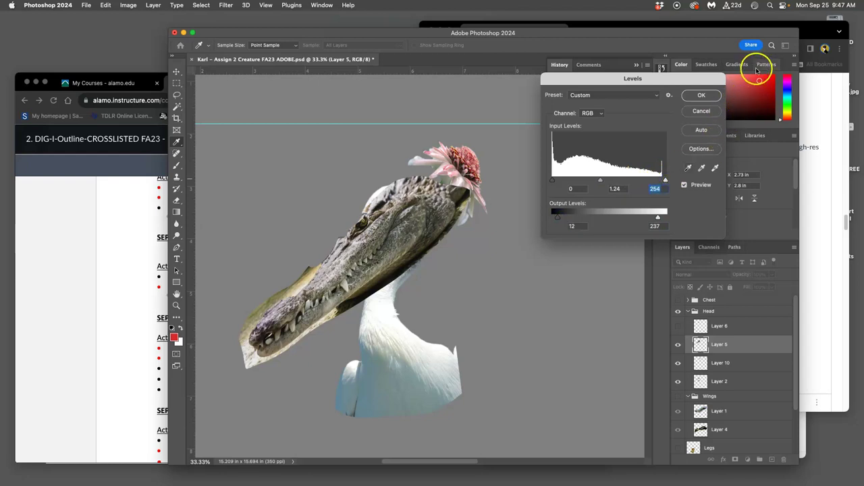
{"action": "left_click", "coordinate": [702, 96]}
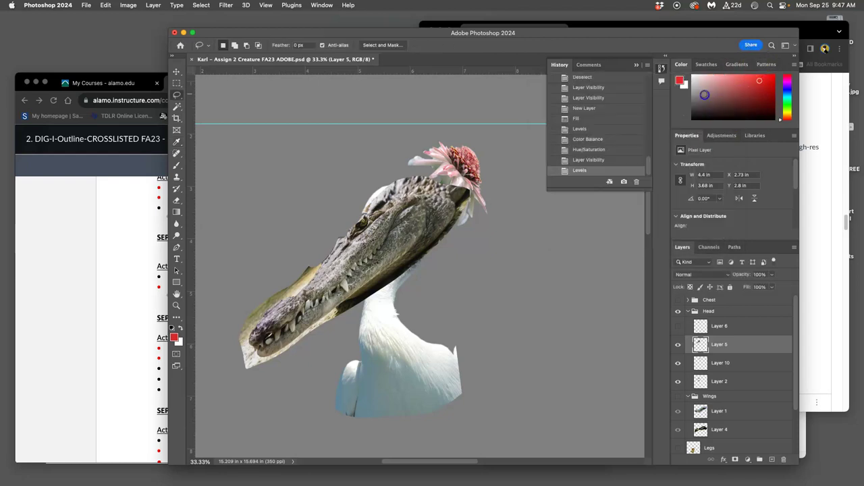
Step: Apply Color Balance to the crocodile with midtones -9, -8, +13, highlights about 0, 0, -7 and shadows about -6, 0, +7
{"action": "left_click", "coordinate": [127, 5]}
{"action": "mouse_move", "coordinate": [135, 29]}
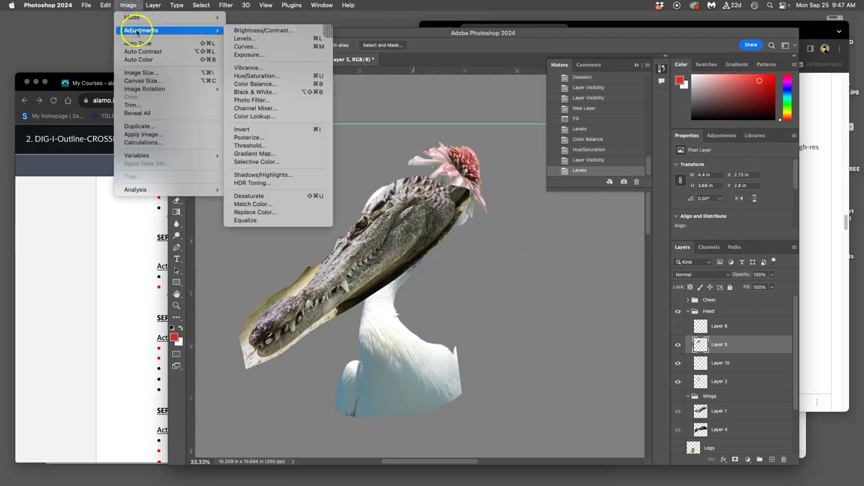
{"action": "left_click", "coordinate": [265, 84]}
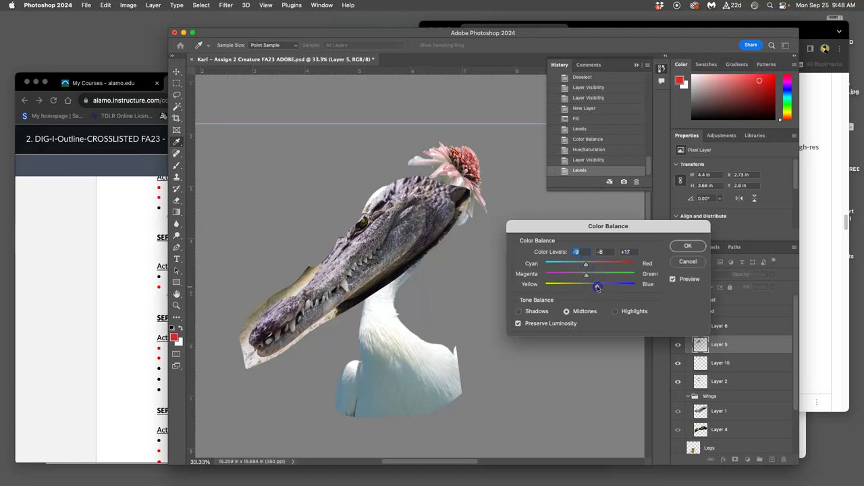
{"action": "left_click", "coordinate": [597, 286]}
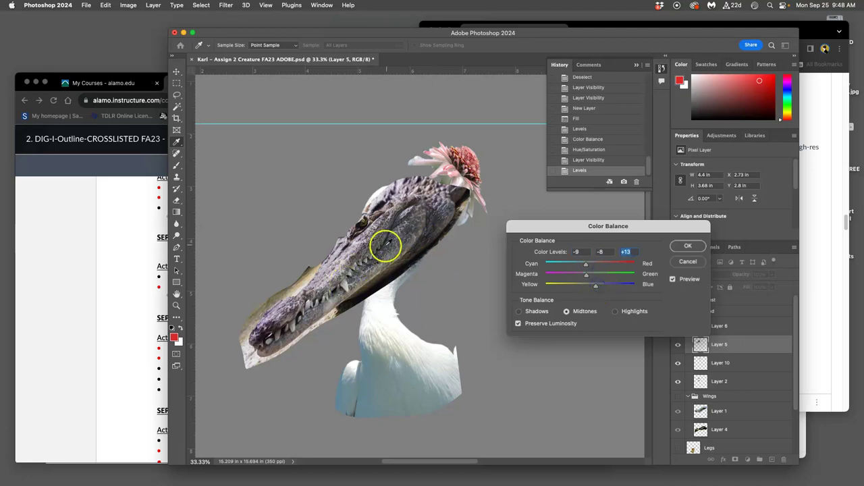
{"action": "left_click", "coordinate": [615, 311]}
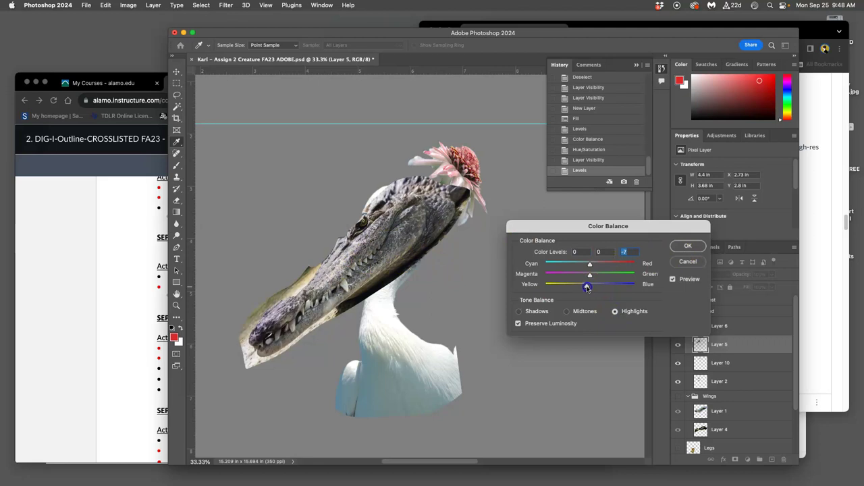
{"action": "left_click", "coordinate": [519, 311]}
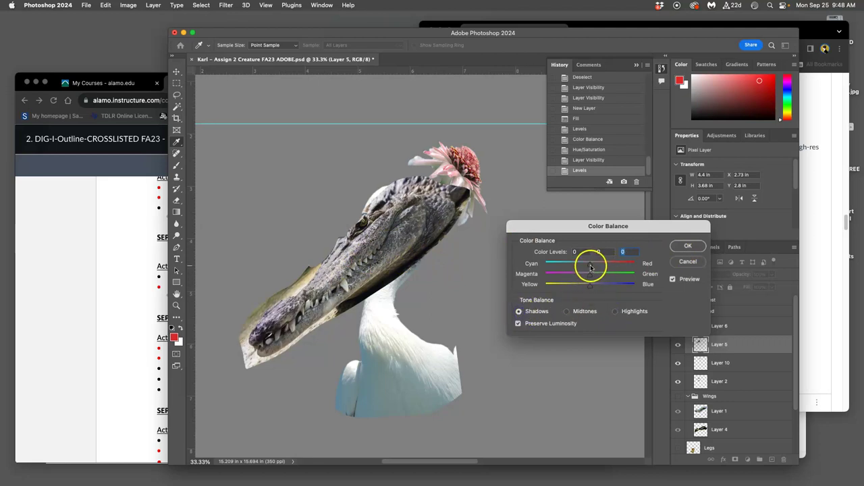
{"action": "left_click_drag", "start_coordinate": [588, 279], "coordinate": [592, 267]}
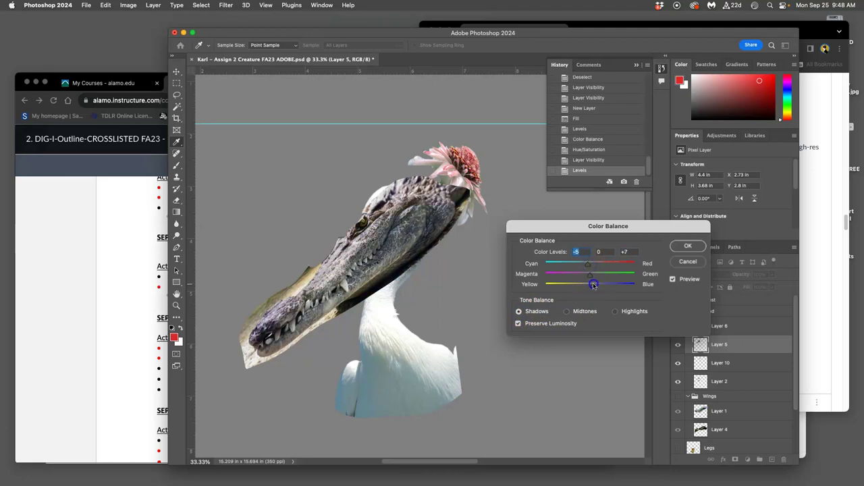
{"action": "left_click", "coordinate": [687, 246]}
Step: Compare the crocodile before and after the Levels and Color Balance adjustments through the history states, ending on the Color Balance state
{"action": "left_click", "coordinate": [585, 150]}
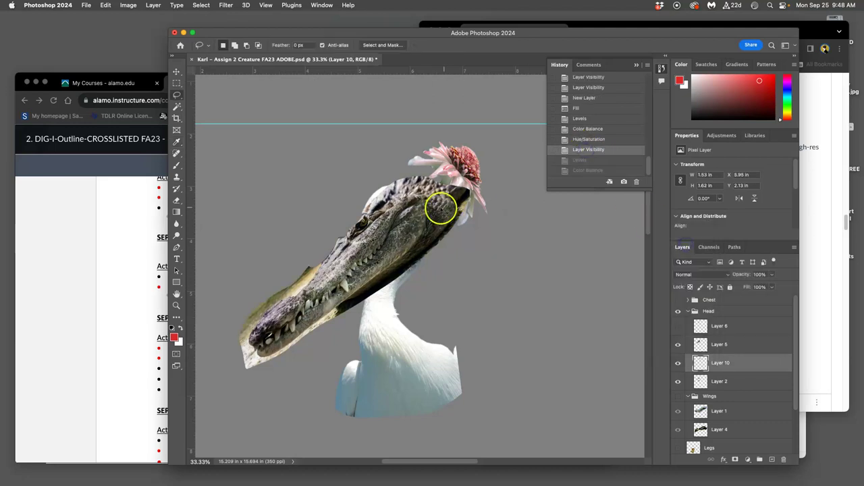
{"action": "left_click", "coordinate": [580, 160]}
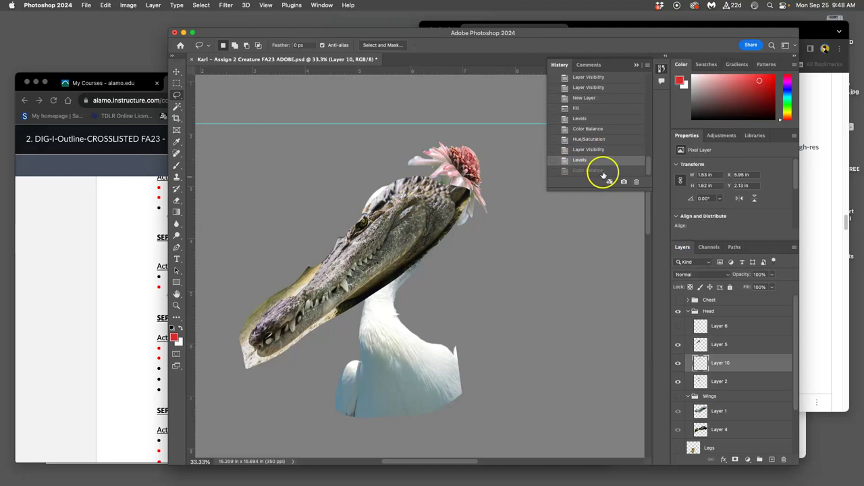
{"action": "left_click", "coordinate": [595, 170]}
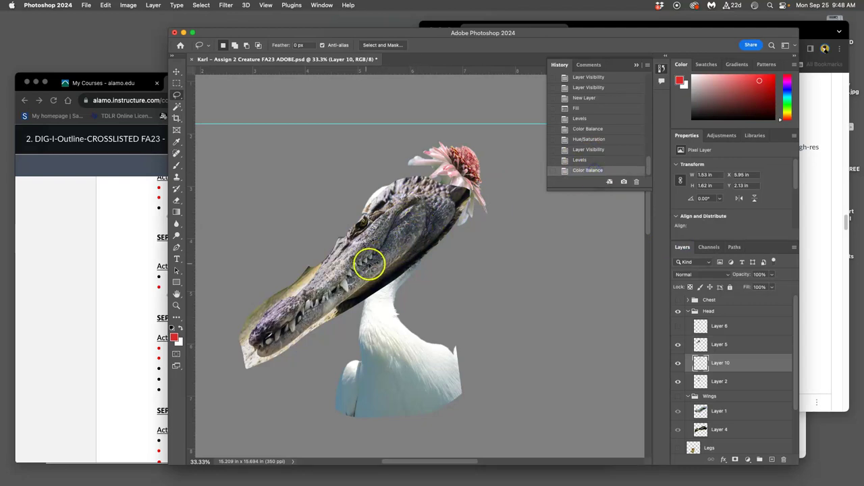
Step: Lasso the dark background strip beneath the back of the crocodile's jaw and clear it from Layer 5
{"action": "key", "text": "super+equal"}
{"action": "key", "text": "super+equal"}
{"action": "left_click_drag", "start_coordinate": [376, 261], "coordinate": [387, 305]}
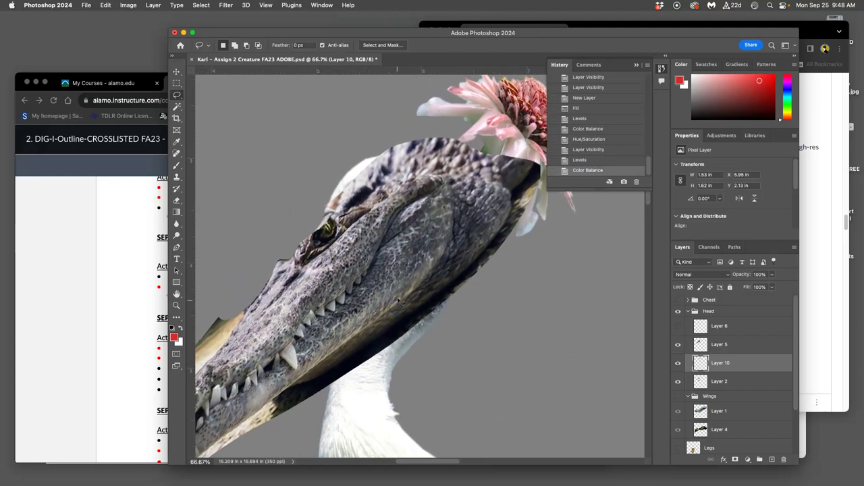
{"action": "left_click", "coordinate": [177, 201]}
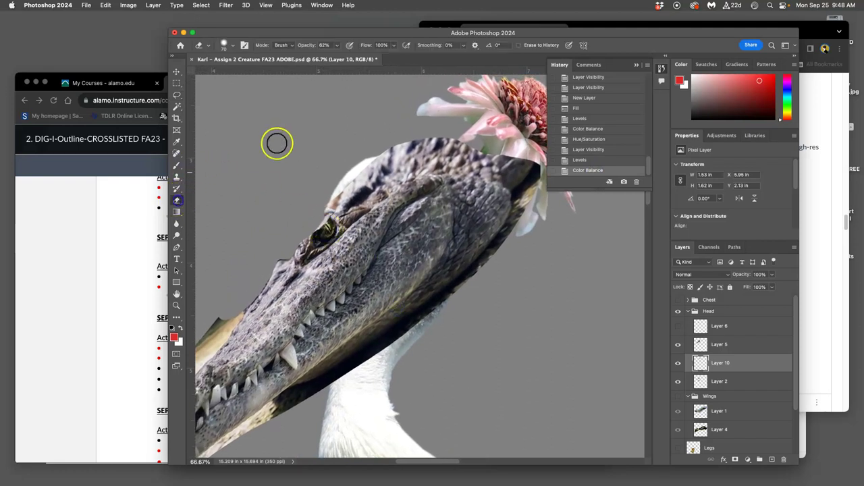
{"action": "left_click", "coordinate": [177, 106]}
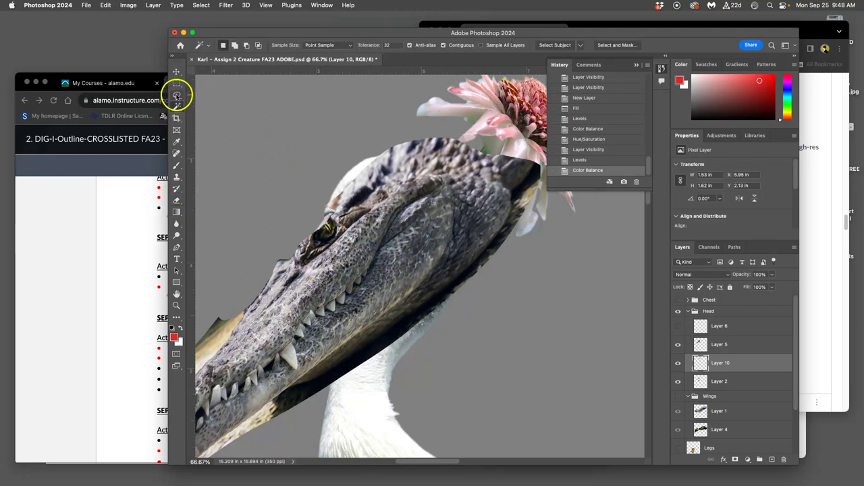
{"action": "left_click", "coordinate": [177, 94]}
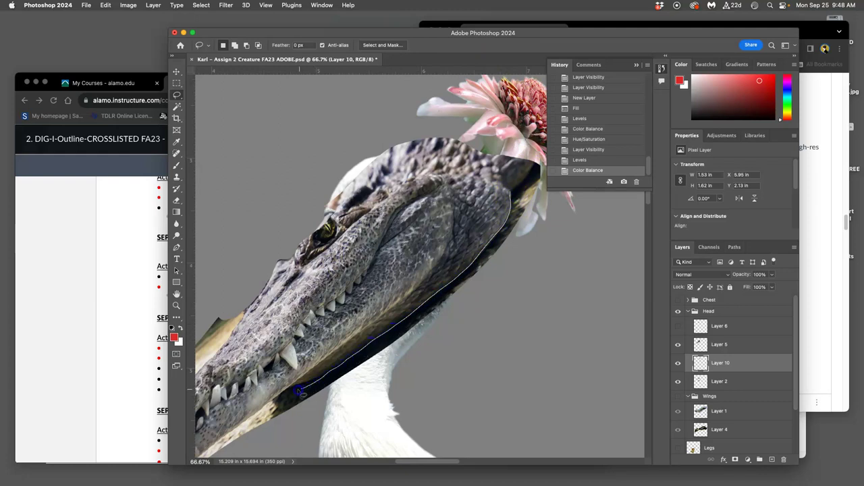
{"action": "left_click_drag", "start_coordinate": [288, 440], "coordinate": [457, 306]}
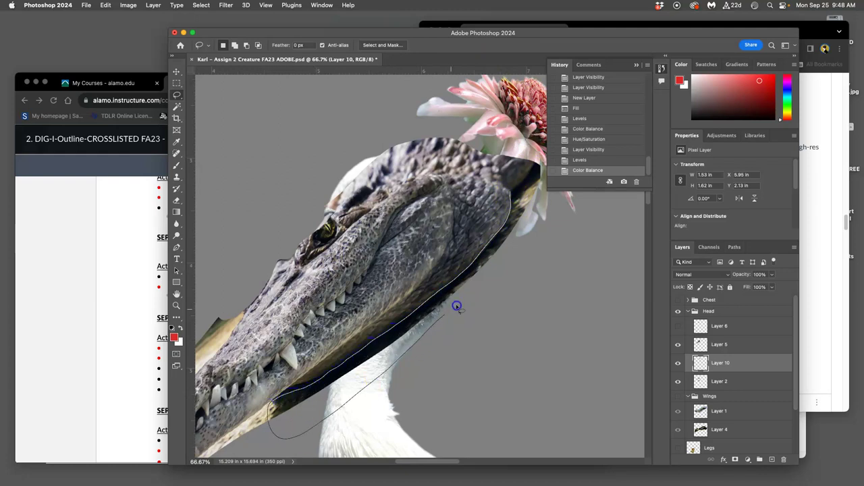
{"action": "left_click_drag", "start_coordinate": [531, 219], "coordinate": [513, 195]}
{"action": "key", "text": "Delete"}
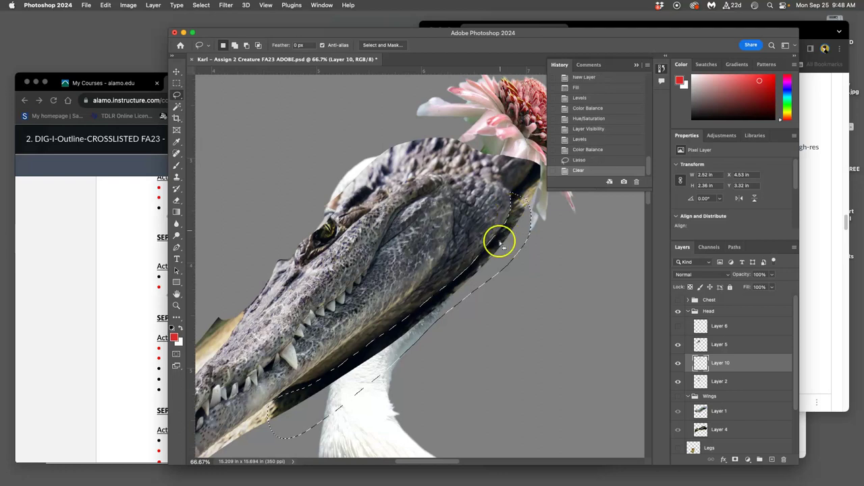
{"action": "key", "text": "super+z"}
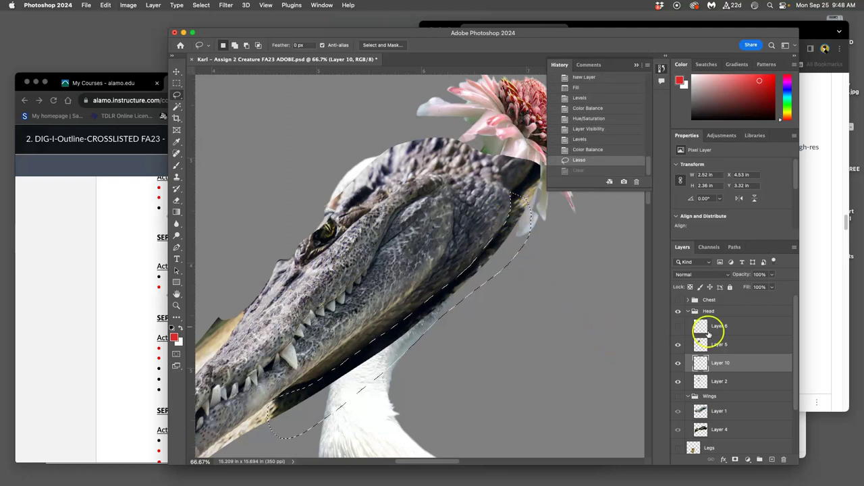
{"action": "left_click", "coordinate": [717, 346]}
{"action": "key", "text": "Delete"}
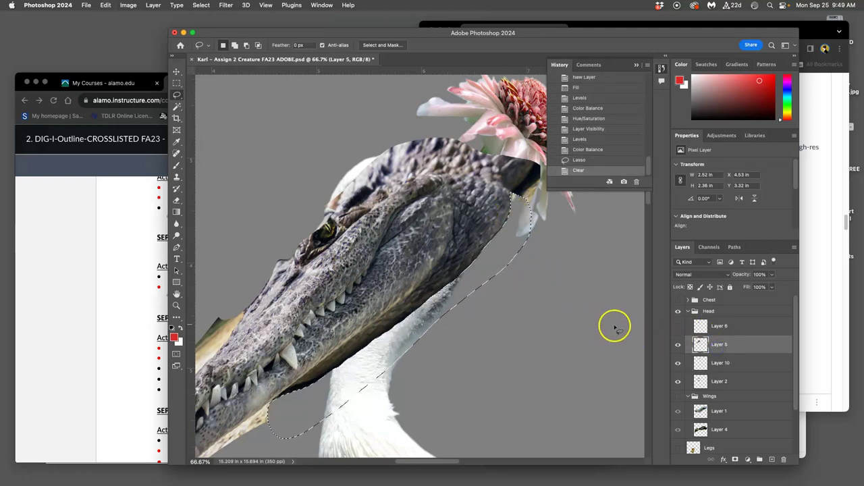
Step: Lock all on the flower's Layer 10 and the pelican's Layer 2
{"action": "left_click", "coordinate": [726, 365]}
{"action": "left_click", "coordinate": [729, 287]}
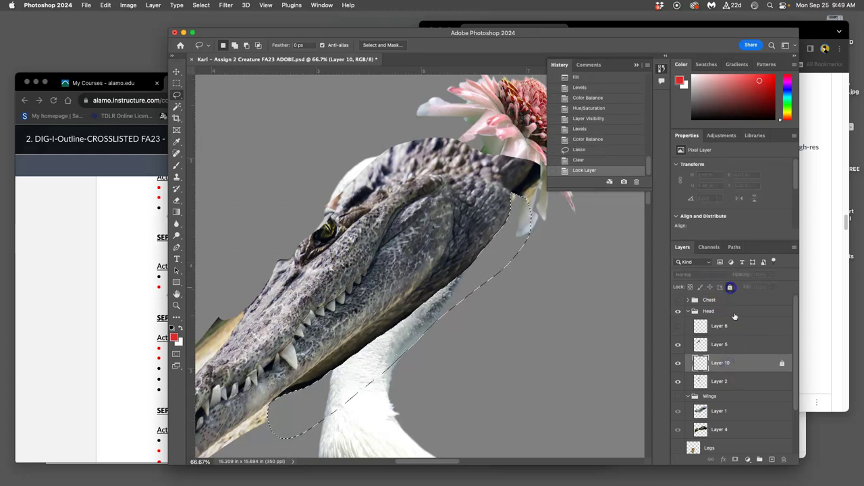
{"action": "left_click", "coordinate": [734, 382]}
{"action": "left_click", "coordinate": [729, 287]}
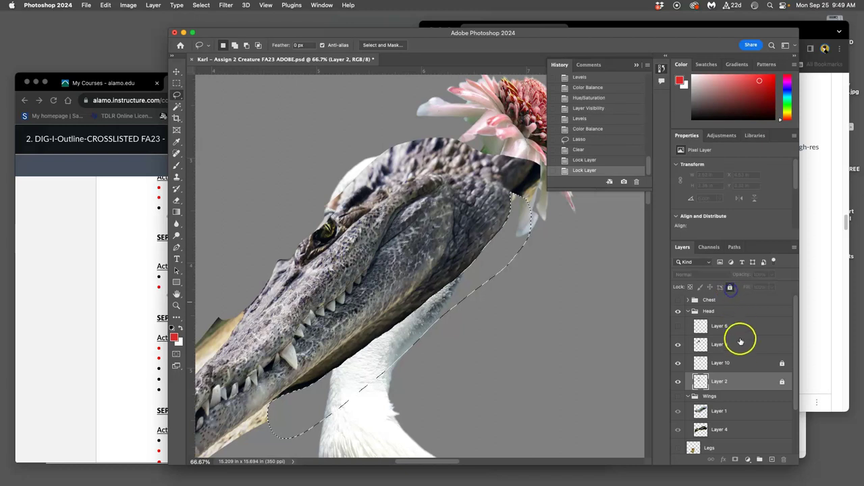
Step: Lasso the background beneath the crocodile's lower jaw, around to the snout tip, and clear it from Layer 5
{"action": "left_click", "coordinate": [742, 348]}
{"action": "scroll", "coordinate": [486, 324], "scroll_direction": "up", "scroll_amount": 3}
{"action": "mouse_move", "coordinate": [486, 324]}
{"action": "left_mouse_down"}
{"action": "mouse_move", "coordinate": [564, 298]}
{"action": "mouse_move", "coordinate": [574, 283]}
{"action": "left_mouse_up"}
{"action": "left_click", "coordinate": [525, 293]}
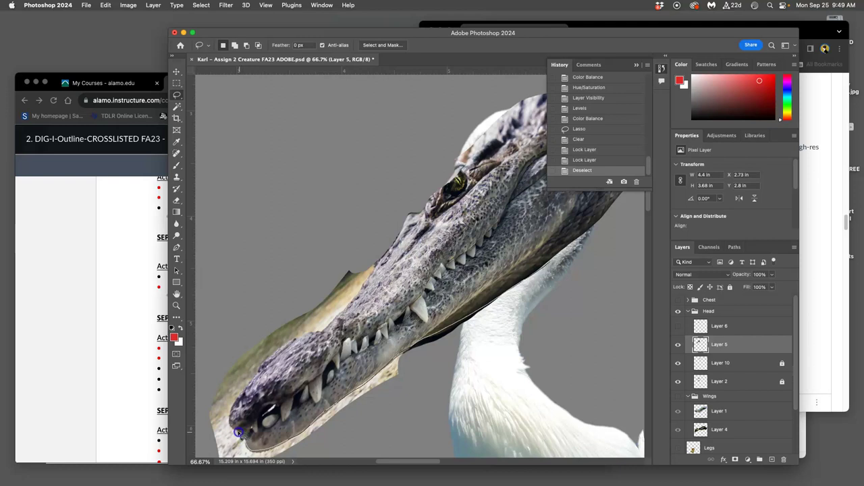
{"action": "left_click_drag", "start_coordinate": [375, 469], "coordinate": [458, 370]}
{"action": "mouse_move", "coordinate": [555, 301]}
{"action": "left_mouse_down"}
{"action": "mouse_move", "coordinate": [573, 272]}
{"action": "mouse_move", "coordinate": [409, 349]}
{"action": "mouse_move", "coordinate": [426, 289]}
{"action": "left_mouse_up"}
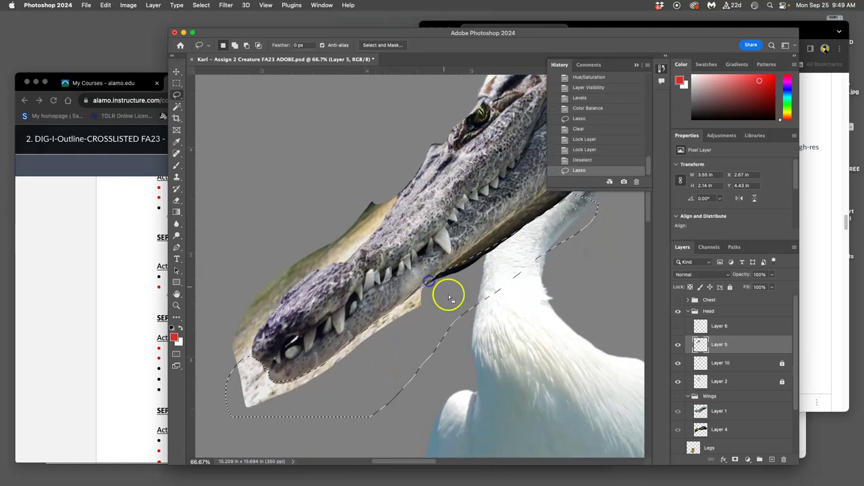
{"action": "key", "text": "Delete"}
{"action": "key", "text": "Delete"}
{"action": "key", "text": "Delete"}
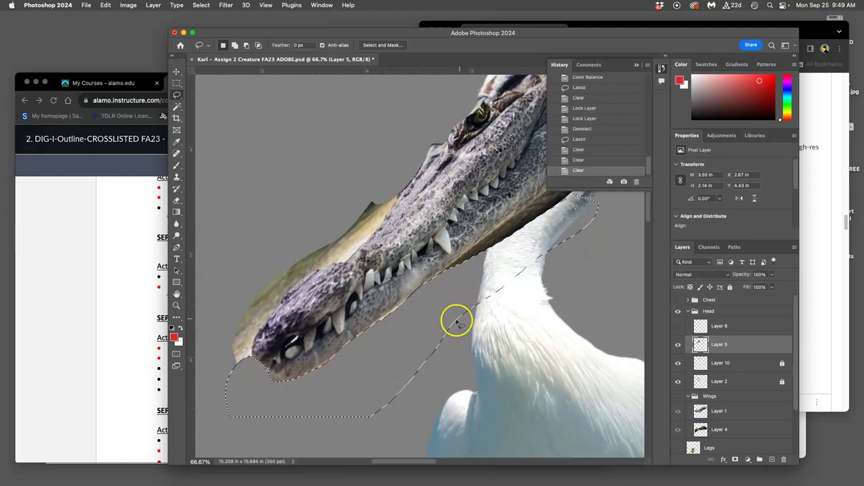
Step: Lasso the pale fringe left along the underside of the crocodile's lower jaw, clear it and deselect
{"action": "scroll", "coordinate": [391, 381], "scroll_direction": "up", "scroll_amount": 2}
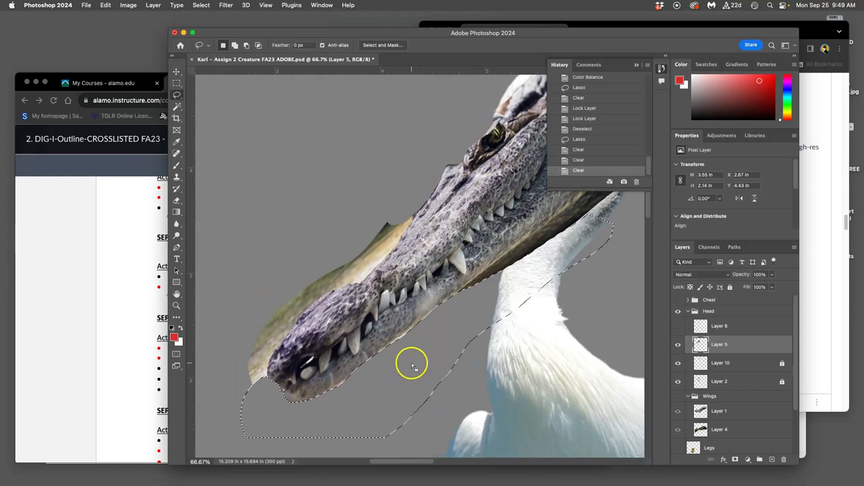
{"action": "scroll", "coordinate": [410, 362], "scroll_direction": "up", "scroll_amount": 8}
{"action": "scroll", "coordinate": [437, 364], "scroll_direction": "down", "scroll_amount": 5}
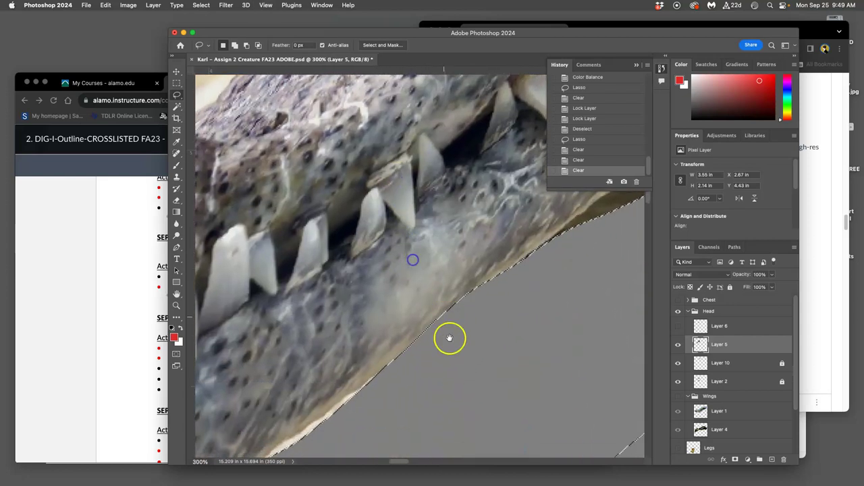
{"action": "key", "text": "super+d"}
{"action": "mouse_move", "coordinate": [382, 373]}
{"action": "left_mouse_down"}
{"action": "mouse_move", "coordinate": [464, 314]}
{"action": "mouse_move", "coordinate": [459, 271]}
{"action": "left_mouse_up"}
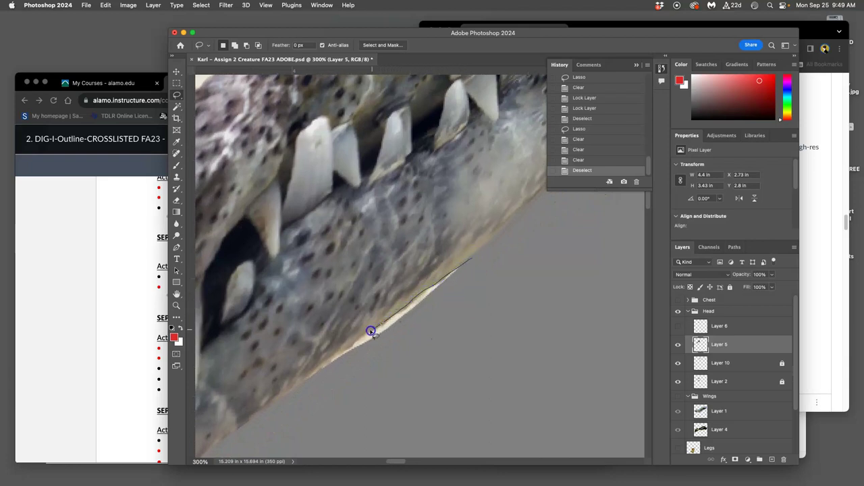
{"action": "mouse_move", "coordinate": [283, 410]}
{"action": "left_mouse_down"}
{"action": "mouse_move", "coordinate": [360, 396]}
{"action": "mouse_move", "coordinate": [481, 304]}
{"action": "left_mouse_up"}
{"action": "key", "text": "Delete"}
{"action": "key", "text": "super+d"}
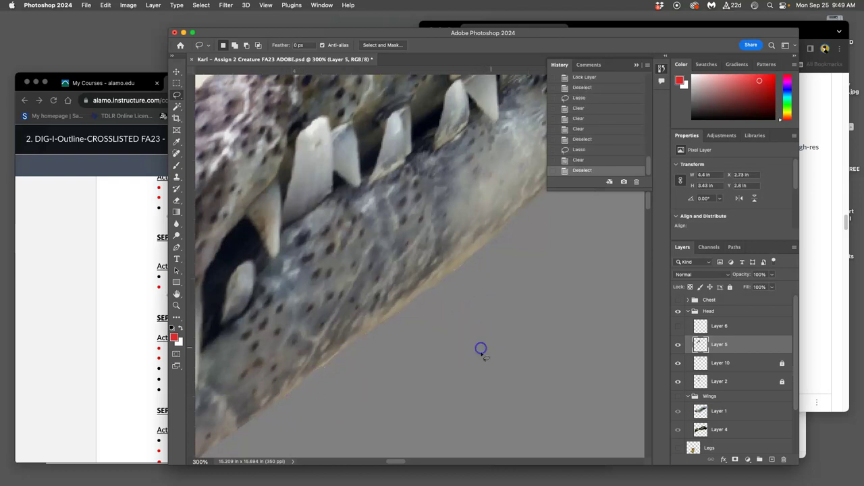
Step: Clear the white background sliver inside the crocodile's mouth above the rounded front tooth, in small lasso selections
{"action": "scroll", "coordinate": [480, 349], "scroll_direction": "up", "scroll_amount": 10}
{"action": "mouse_move", "coordinate": [500, 286]}
{"action": "left_mouse_down"}
{"action": "mouse_move", "coordinate": [428, 293]}
{"action": "mouse_move", "coordinate": [347, 322]}
{"action": "left_mouse_up"}
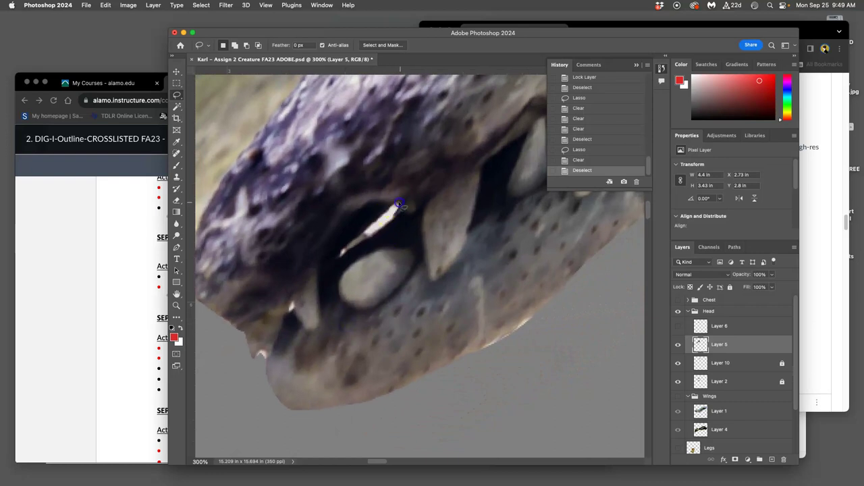
{"action": "left_click_drag", "start_coordinate": [366, 239], "coordinate": [344, 250]}
{"action": "left_click", "coordinate": [349, 245]}
{"action": "key", "text": "BackSpace"}
{"action": "left_click", "coordinate": [377, 241]}
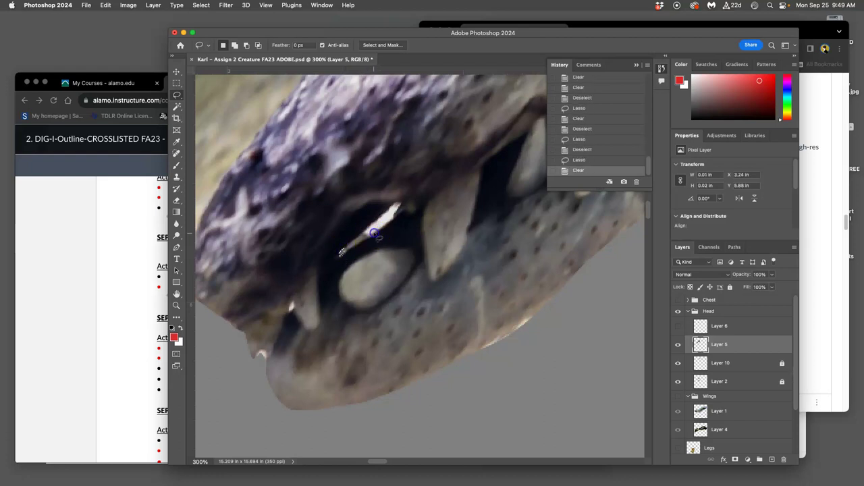
{"action": "left_click_drag", "start_coordinate": [366, 231], "coordinate": [375, 224]}
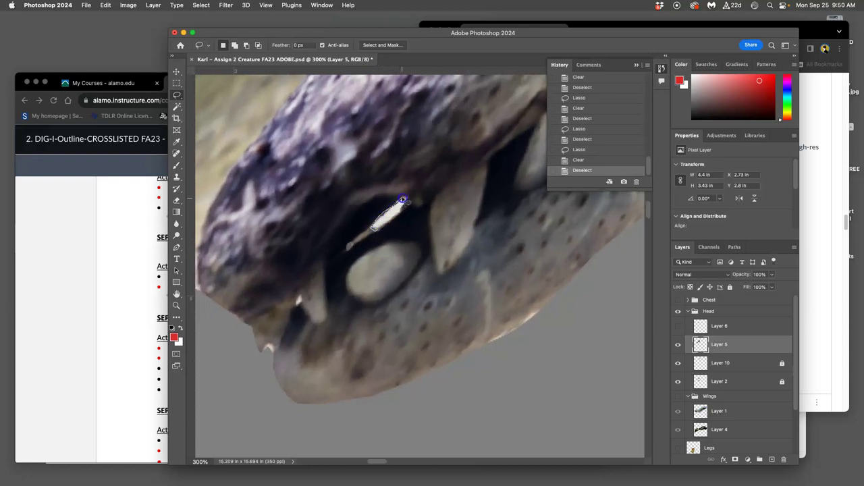
{"action": "left_click_drag", "start_coordinate": [381, 228], "coordinate": [377, 231]}
{"action": "key", "text": "BackSpace"}
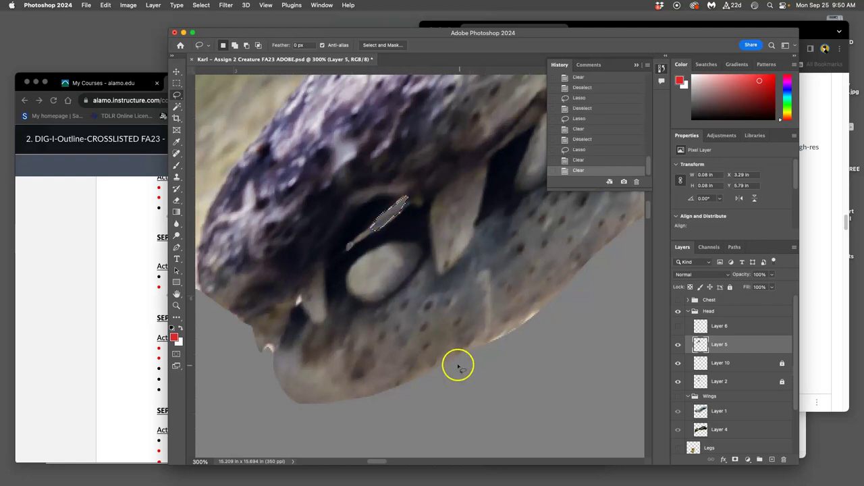
{"action": "left_click", "coordinate": [555, 303]}
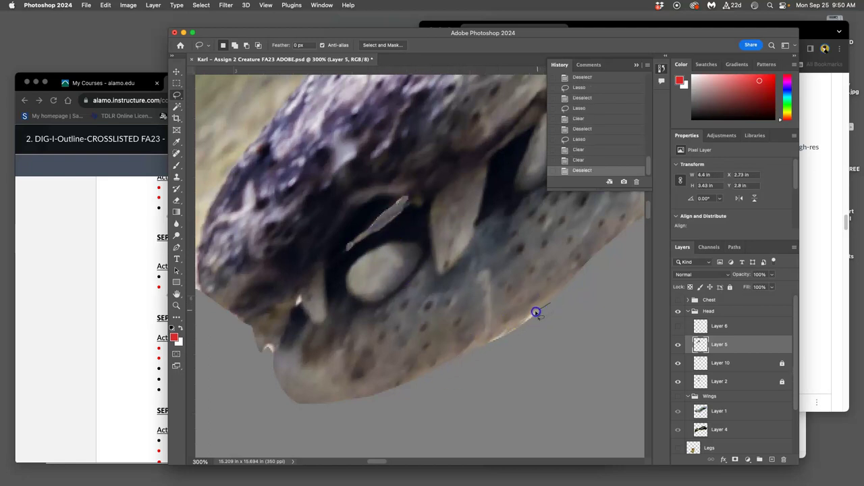
Step: Lasso and clear the small light remnants under the front of the jaw, at the snout-tip notch and beside the front tooth
{"action": "mouse_move", "coordinate": [482, 347]}
{"action": "left_mouse_down"}
{"action": "mouse_move", "coordinate": [520, 349]}
{"action": "mouse_move", "coordinate": [555, 315]}
{"action": "left_mouse_up"}
{"action": "key", "text": "BackSpace"}
{"action": "left_click", "coordinate": [552, 361]}
{"action": "left_click_drag", "start_coordinate": [266, 348], "coordinate": [266, 349]}
{"action": "key", "text": "BackSpace"}
{"action": "mouse_move", "coordinate": [298, 298]}
{"action": "left_mouse_down"}
{"action": "mouse_move", "coordinate": [291, 345]}
{"action": "mouse_move", "coordinate": [262, 380]}
{"action": "mouse_move", "coordinate": [253, 377]}
{"action": "mouse_move", "coordinate": [383, 416]}
{"action": "left_mouse_up"}
{"action": "left_click", "coordinate": [297, 315]}
{"action": "key", "text": "BackSpace"}
{"action": "left_click", "coordinate": [277, 384]}
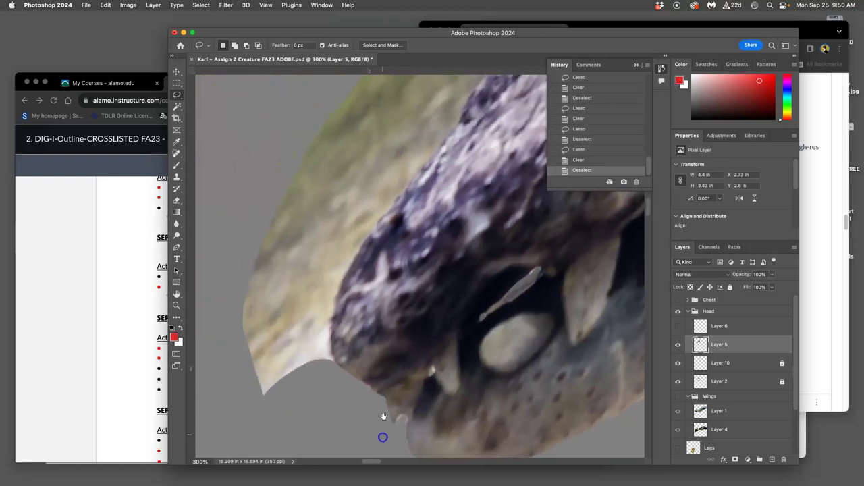
Step: Lasso the green and tan background around the top and front of the crocodile's snout tip and clear it
{"action": "scroll", "coordinate": [386, 261], "scroll_direction": "down", "scroll_amount": 5}
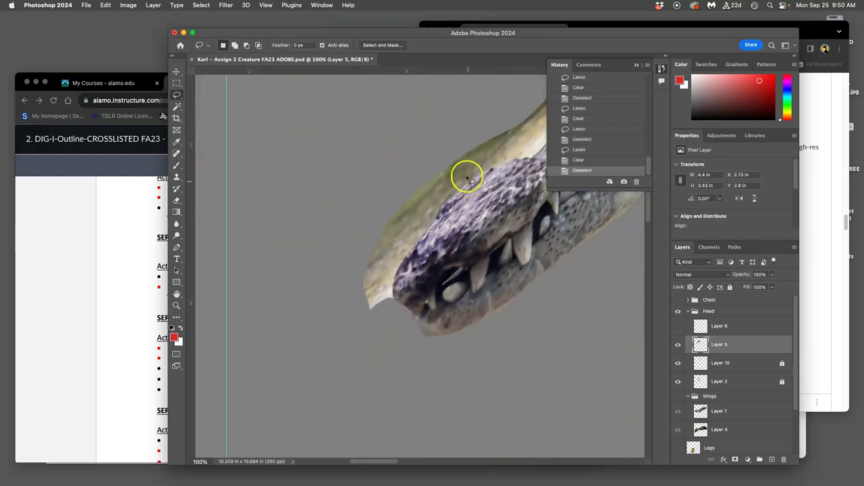
{"action": "key", "text": "super+equal"}
{"action": "left_click_drag", "start_coordinate": [470, 235], "coordinate": [427, 245]}
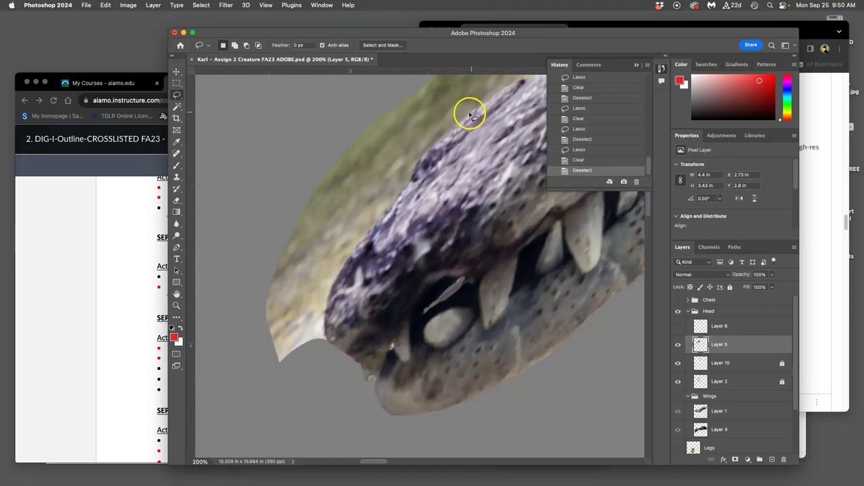
{"action": "key", "text": "super+equal"}
{"action": "key", "text": "super+equal"}
{"action": "key", "text": "super+equal"}
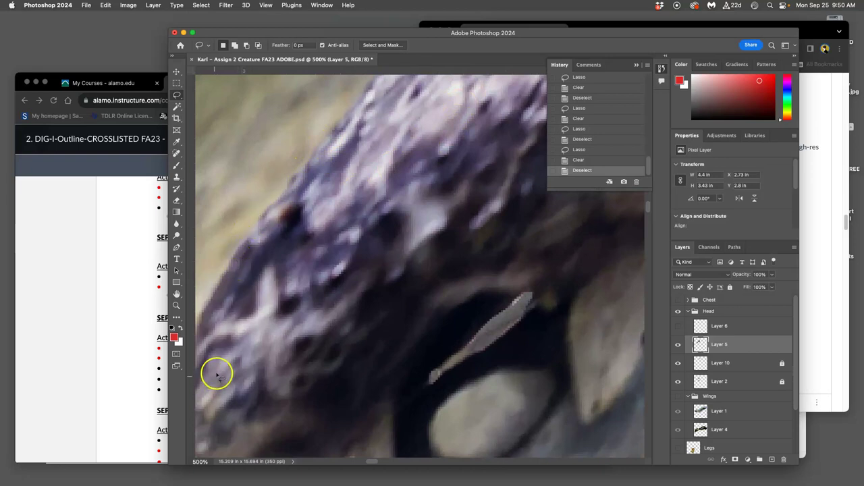
{"action": "key", "text": "super+minus"}
{"action": "key", "text": "super+minus"}
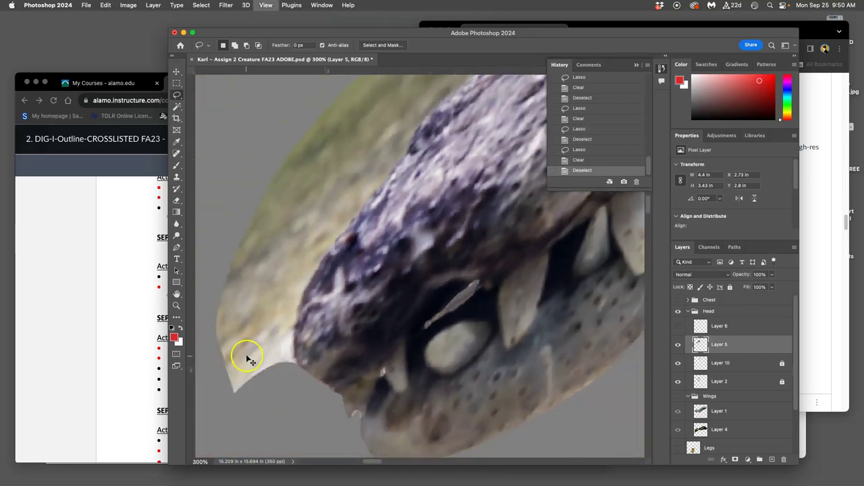
{"action": "key", "text": "super+minus"}
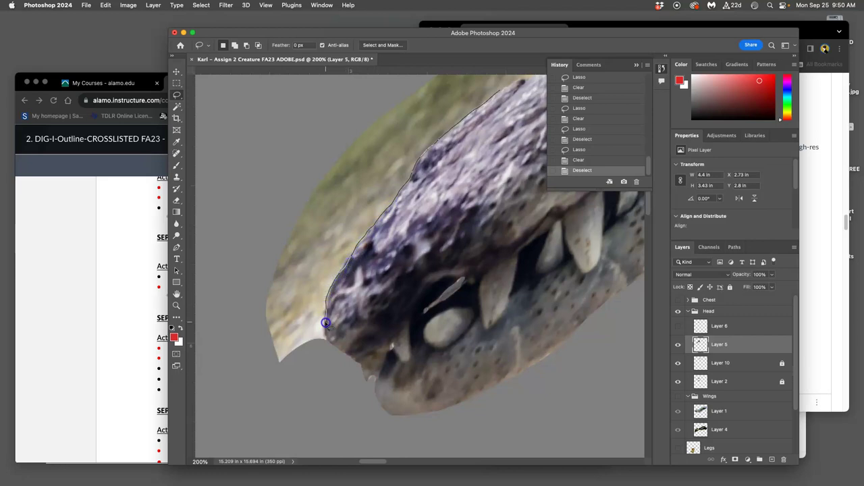
{"action": "mouse_move", "coordinate": [331, 350]}
{"action": "left_mouse_down"}
{"action": "mouse_move", "coordinate": [255, 383]}
{"action": "mouse_move", "coordinate": [244, 296]}
{"action": "mouse_move", "coordinate": [289, 181]}
{"action": "mouse_move", "coordinate": [407, 104]}
{"action": "left_mouse_up"}
{"action": "left_click_drag", "start_coordinate": [471, 89], "coordinate": [486, 87]}
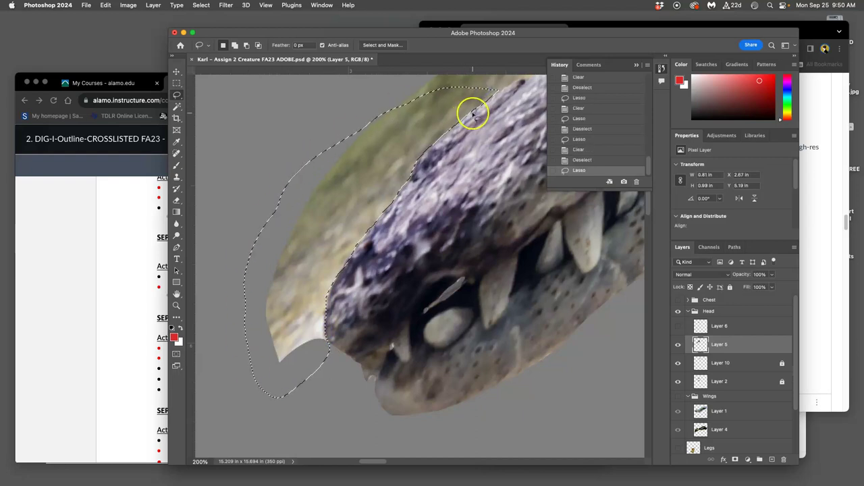
{"action": "key", "text": "Delete"}
Step: Lasso the background behind the snout bump, add the strip along the upper snout to the selection, and clear it
{"action": "left_click_drag", "start_coordinate": [454, 189], "coordinate": [349, 359]}
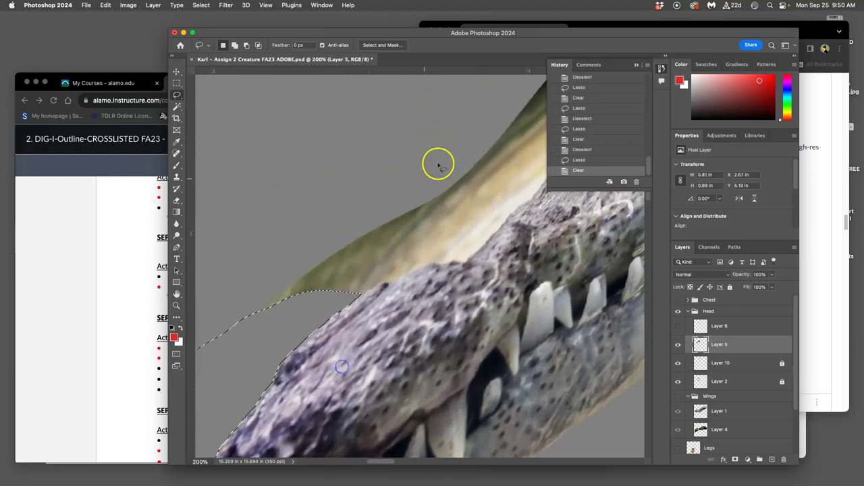
{"action": "mouse_move", "coordinate": [446, 166]}
{"action": "left_mouse_down"}
{"action": "mouse_move", "coordinate": [350, 220]}
{"action": "mouse_move", "coordinate": [239, 314]}
{"action": "left_mouse_up"}
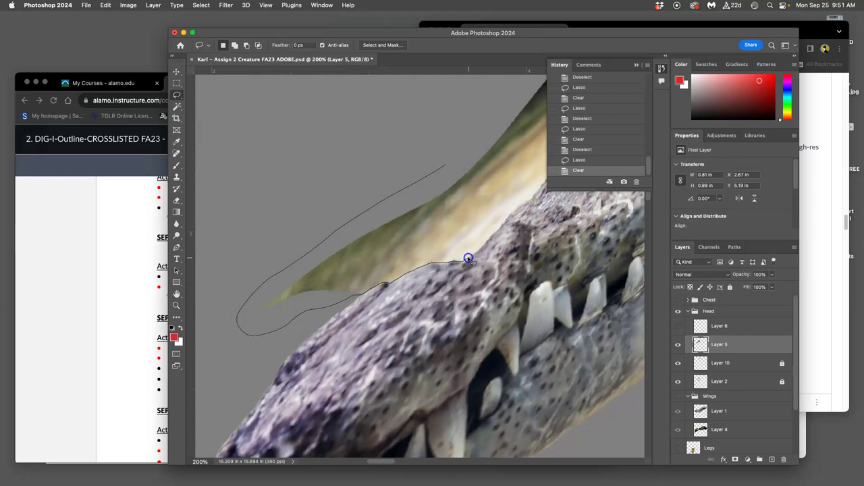
{"action": "left_click_drag", "start_coordinate": [476, 254], "coordinate": [476, 250]}
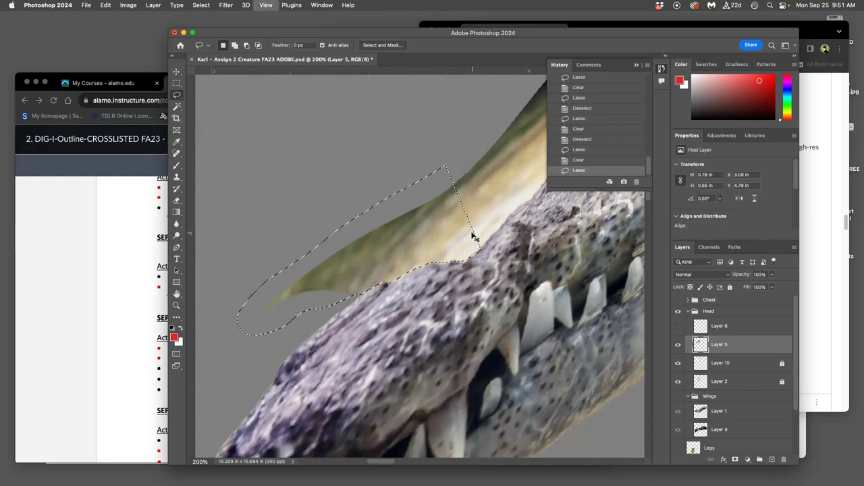
{"action": "key", "text": "super+minus"}
{"action": "key", "text": "super+minus"}
{"action": "scroll", "coordinate": [511, 216], "scroll_direction": "up", "scroll_amount": 3}
{"action": "scroll", "coordinate": [511, 216], "scroll_direction": "right", "scroll_amount": 3}
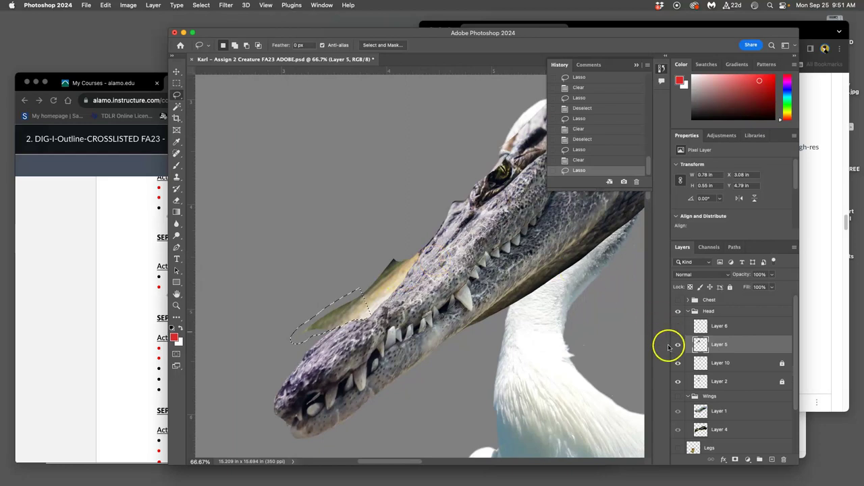
{"action": "key", "text": "super+plus"}
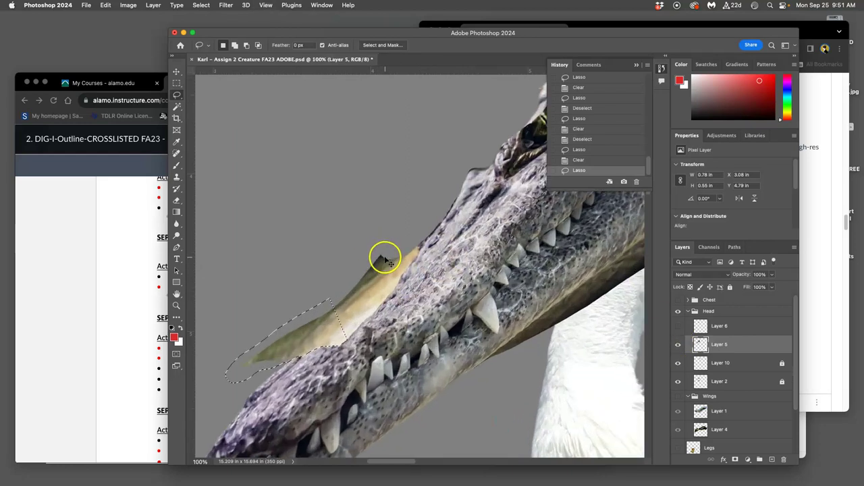
{"action": "key", "text": "shift"}
{"action": "left_click_drag", "start_coordinate": [458, 197], "coordinate": [457, 196]}
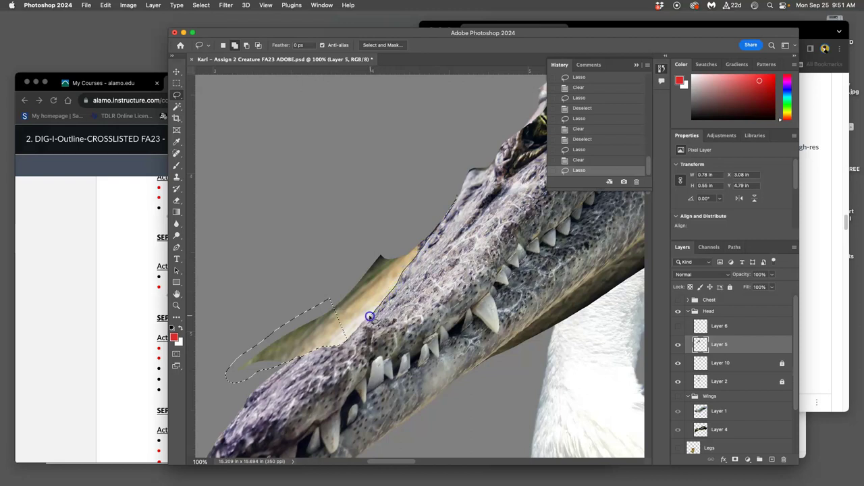
{"action": "left_click_drag", "start_coordinate": [346, 340], "coordinate": [345, 340]}
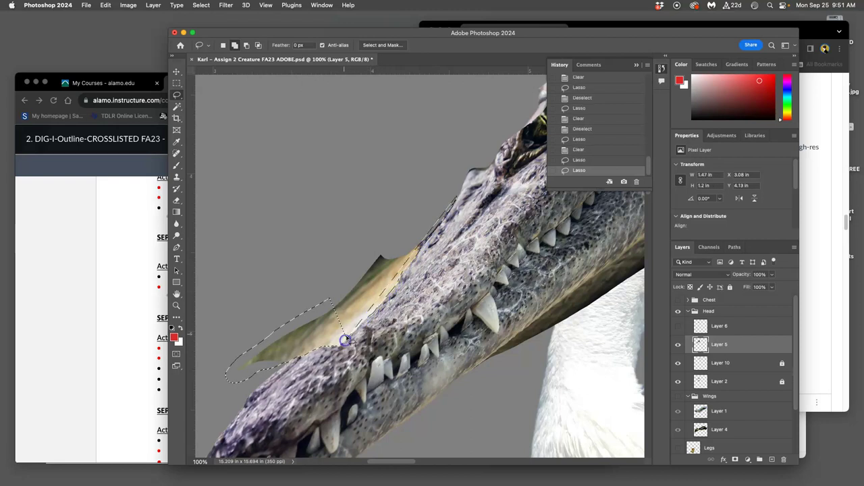
{"action": "key", "text": "Delete"}
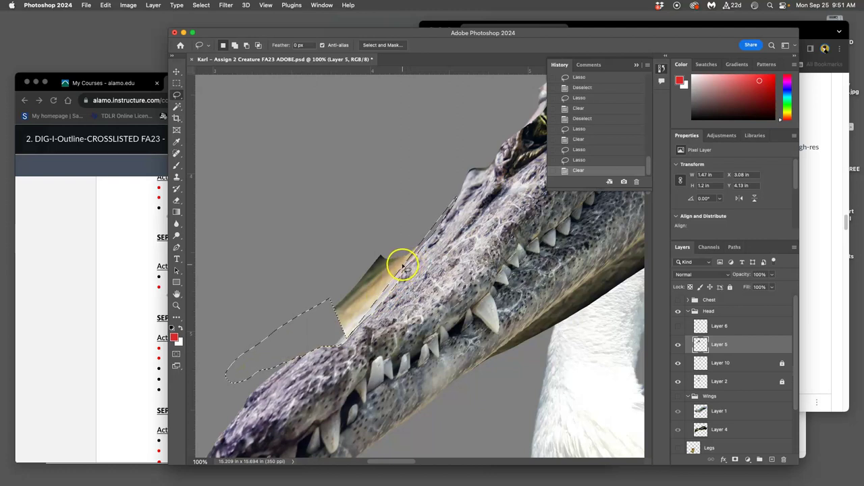
Step: Lasso the remaining tan background wedge along the middle of the upper snout, clear it and deselect
{"action": "left_click", "coordinate": [395, 248]}
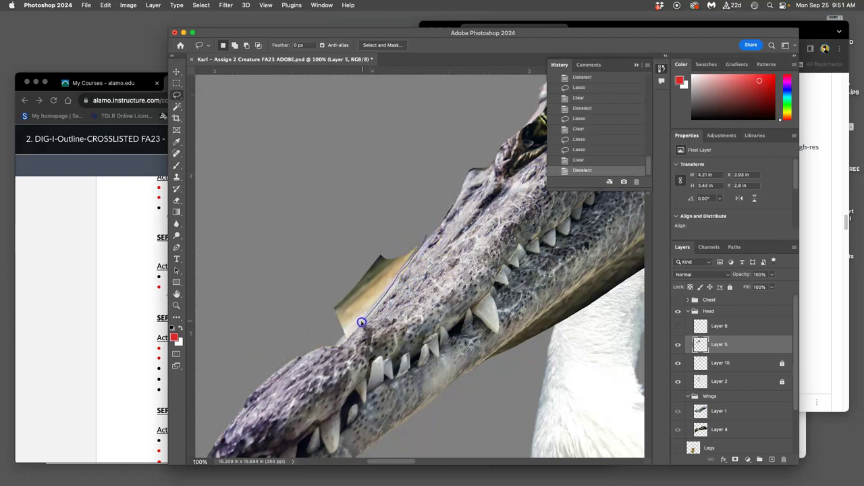
{"action": "left_click_drag", "start_coordinate": [399, 229], "coordinate": [412, 227]}
{"action": "key", "text": "Delete"}
{"action": "left_click", "coordinate": [449, 249]}
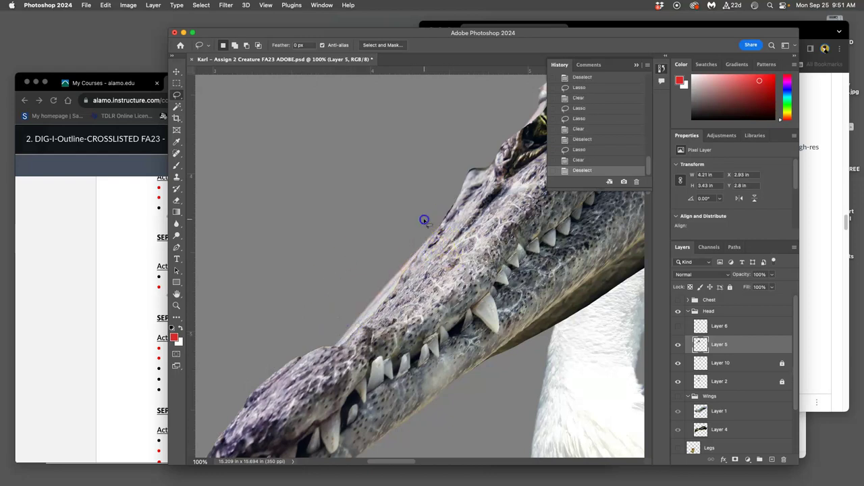
Step: Lasso the leftover edge on the bump just in front of the crocodile's eye, clear it and deselect
{"action": "key", "text": "super+minus"}
{"action": "key", "text": "super+minus"}
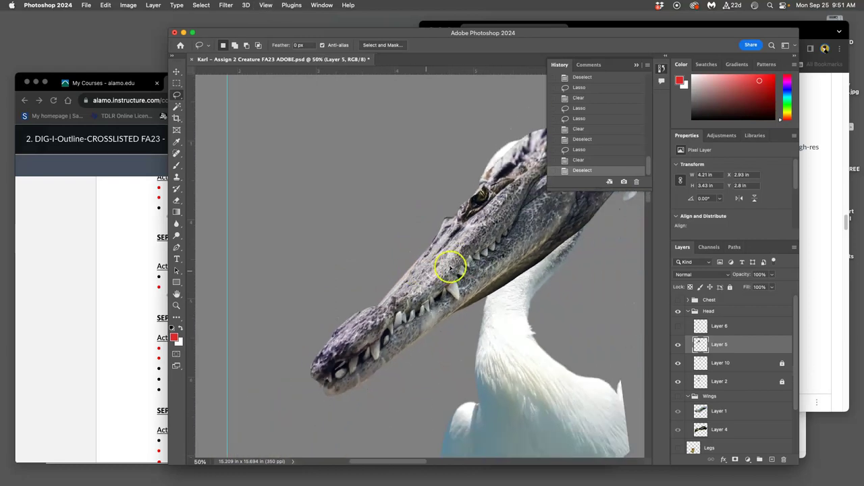
{"action": "left_click_drag", "start_coordinate": [426, 284], "coordinate": [353, 314]}
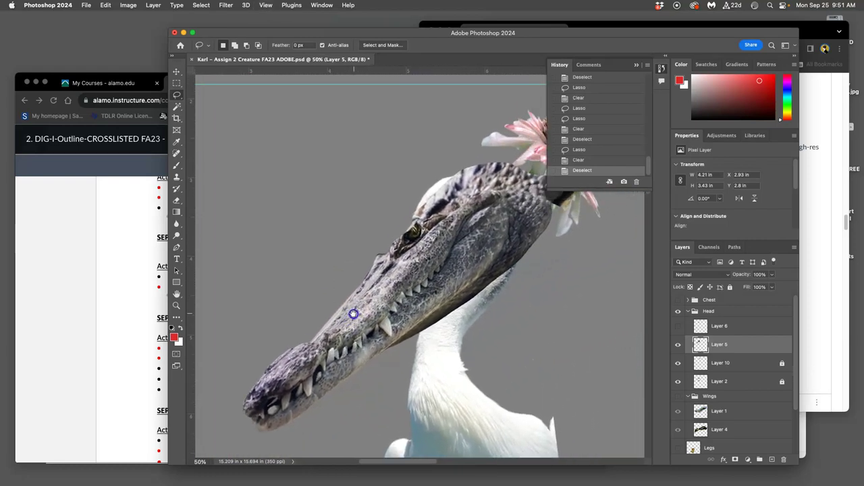
{"action": "key", "text": "super+equal"}
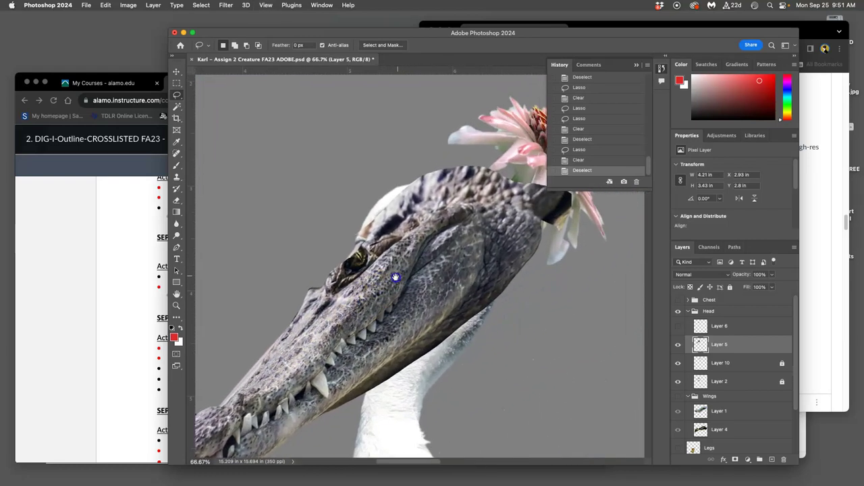
{"action": "left_click_drag", "start_coordinate": [396, 277], "coordinate": [372, 295]}
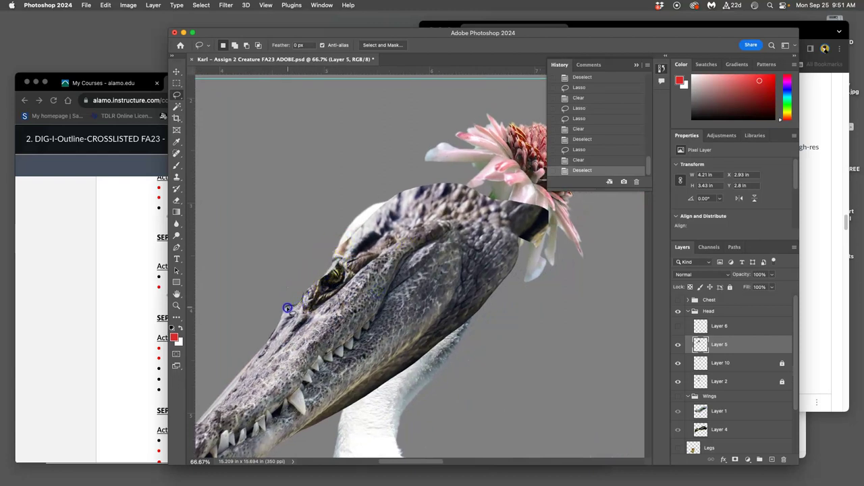
{"action": "left_click_drag", "start_coordinate": [303, 279], "coordinate": [301, 284]}
{"action": "key", "text": "BackSpace"}
{"action": "left_click", "coordinate": [310, 258]}
Step: Lasso the leftover background fringe in front of and above the crocodile's eye, clear it and deselect
{"action": "left_click", "coordinate": [358, 250]}
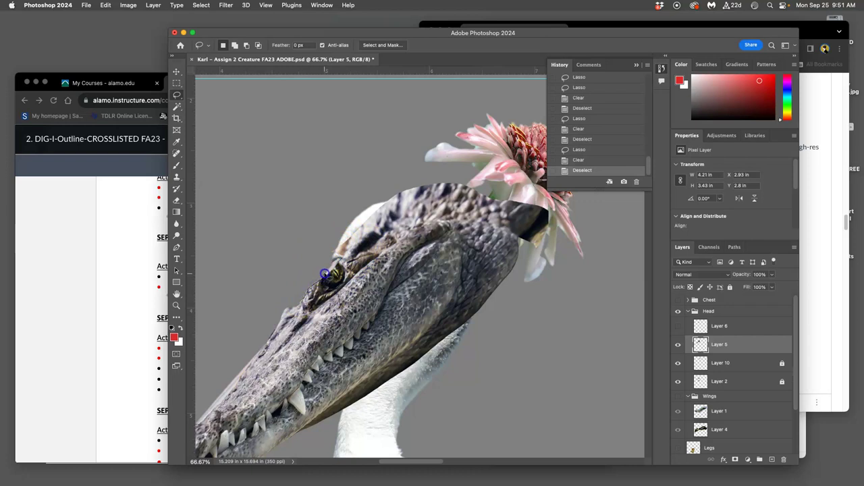
{"action": "left_click_drag", "start_coordinate": [326, 271], "coordinate": [327, 277]}
{"action": "left_click", "coordinate": [314, 280]}
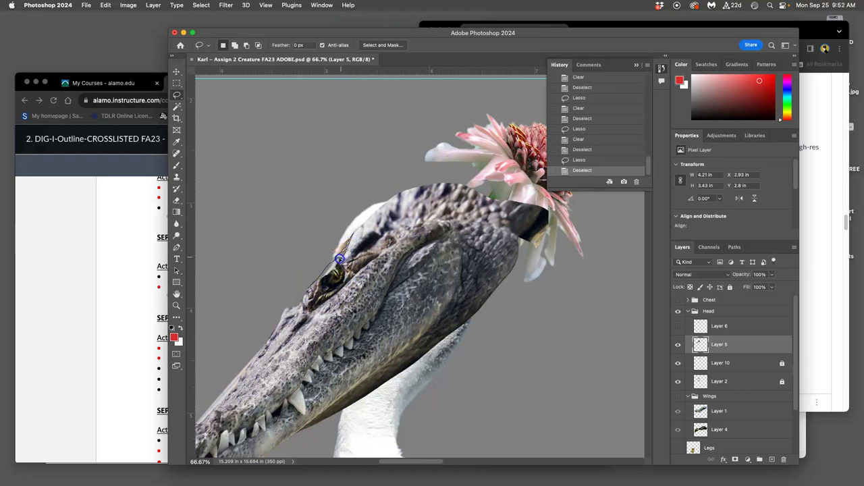
{"action": "left_click_drag", "start_coordinate": [348, 230], "coordinate": [350, 231]}
{"action": "key", "text": "Delete"}
{"action": "key", "text": "super+d"}
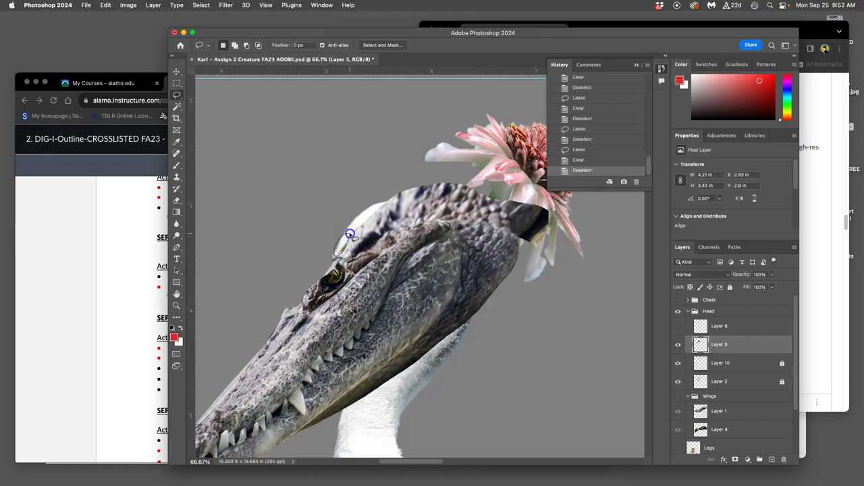
Step: Lasso the thin leftover sliver behind the crocodile's eye beside the pelican's white head, clear it and deselect
{"action": "left_click_drag", "start_coordinate": [341, 255], "coordinate": [340, 255]}
{"action": "key", "text": "Delete"}
{"action": "key", "text": "super+d"}
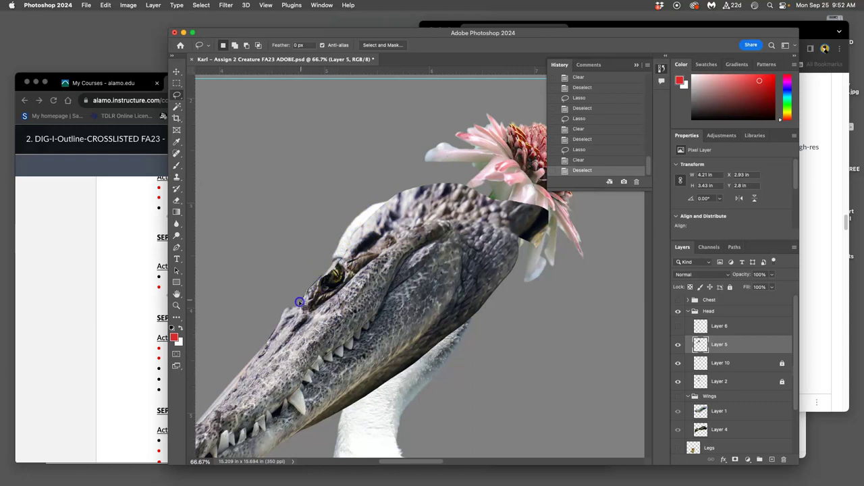
Step: Lasso the remaining edge from the snout bump up past the crocodile's eye, clear it and deselect
{"action": "left_click_drag", "start_coordinate": [300, 281], "coordinate": [343, 241]}
{"action": "key", "text": "Delete"}
{"action": "key", "text": "super+d"}
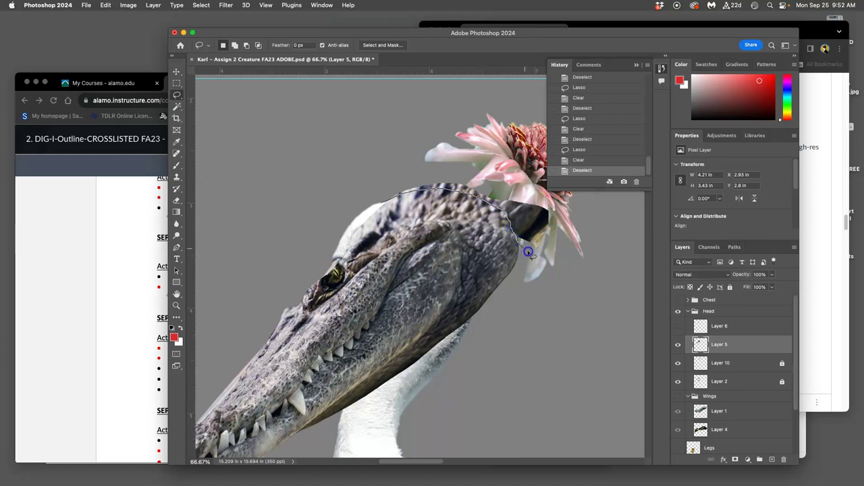
Step: Lasso the dark background along the top and back of the crocodile's head over the flower, clear it and deselect
{"action": "mouse_move", "coordinate": [566, 258]}
{"action": "left_mouse_down"}
{"action": "mouse_move", "coordinate": [575, 196]}
{"action": "mouse_move", "coordinate": [437, 164]}
{"action": "left_mouse_up"}
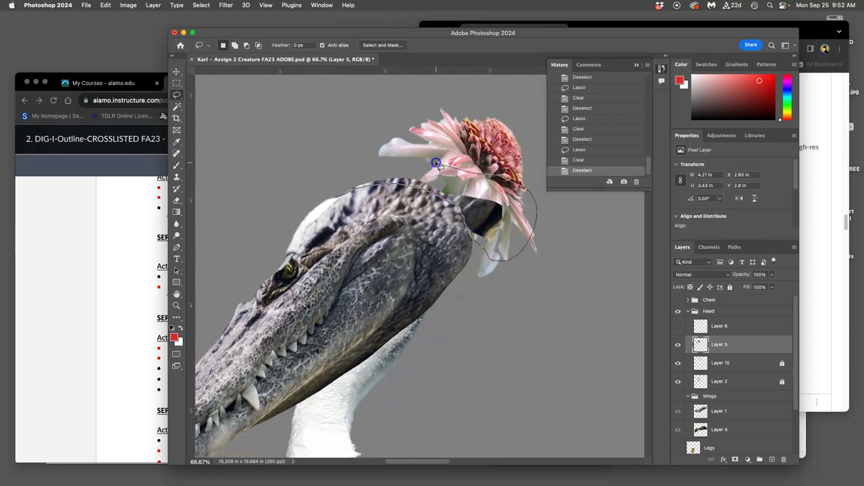
{"action": "left_click_drag", "start_coordinate": [321, 195], "coordinate": [321, 196]}
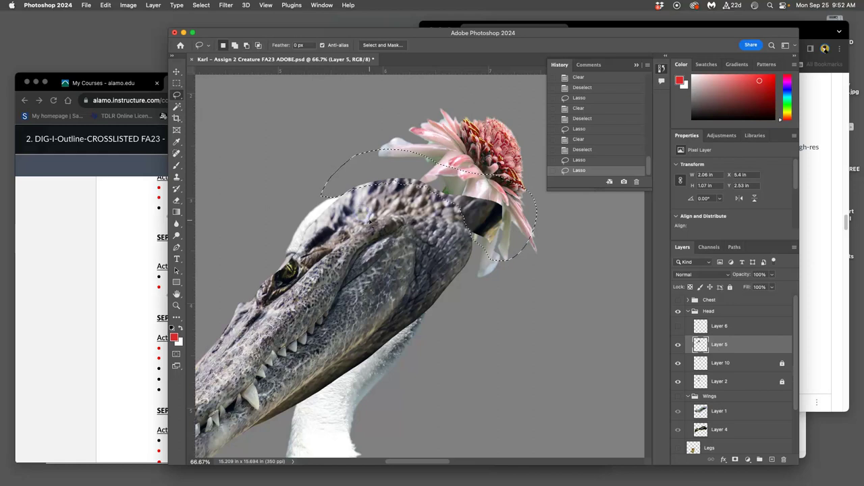
{"action": "key", "text": "Delete"}
{"action": "key", "text": "Delete"}
{"action": "left_click", "coordinate": [399, 218]}
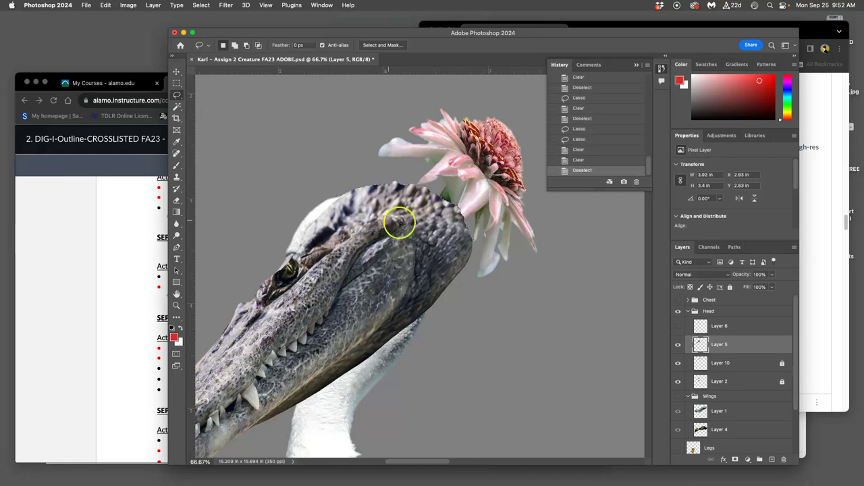
Step: Select the empty area around the crocodile head with the Magic Wand and refine it in Select and Mask with 5 px radius and 2.5 px feather
{"action": "scroll", "coordinate": [493, 270], "scroll_direction": "up", "scroll_amount": 5}
{"action": "scroll", "coordinate": [537, 247], "scroll_direction": "left", "scroll_amount": 3}
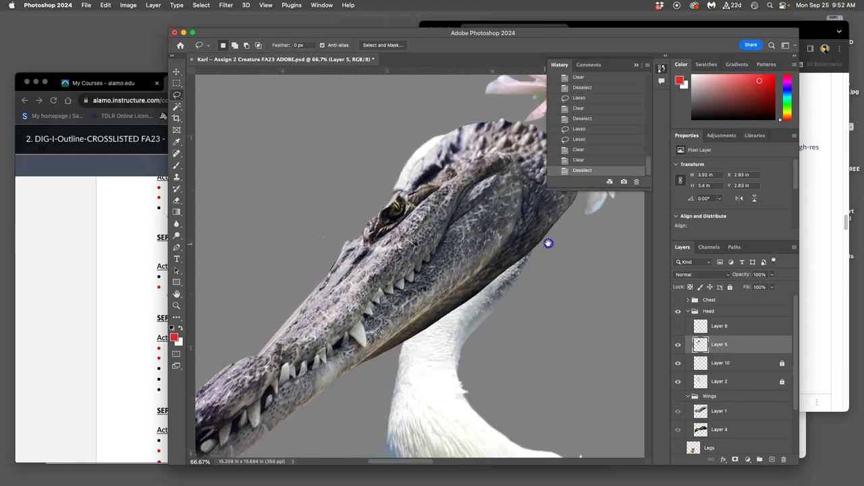
{"action": "scroll", "coordinate": [547, 245], "scroll_direction": "down", "scroll_amount": 5}
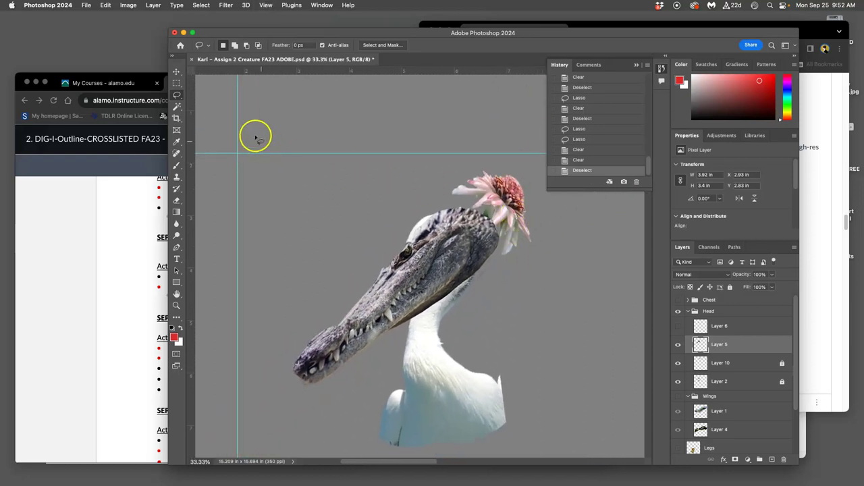
{"action": "left_click", "coordinate": [176, 107]}
{"action": "left_click", "coordinate": [413, 202]}
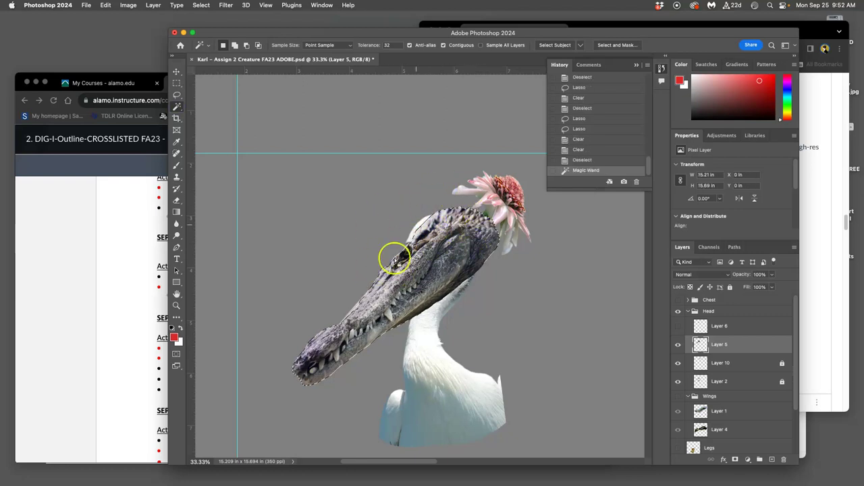
{"action": "left_click", "coordinate": [617, 45]}
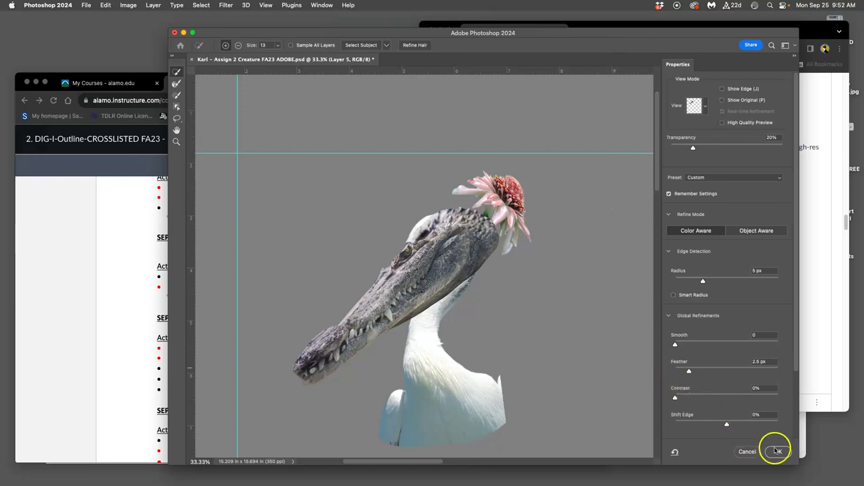
{"action": "left_click", "coordinate": [778, 451]}
Step: Clear the feathered selection to soften the crocodile head's outline, inspect the edge from snout to flower, and deselect
{"action": "key", "text": "super+equal"}
{"action": "scroll", "coordinate": [508, 279], "scroll_direction": "up", "scroll_amount": 3}
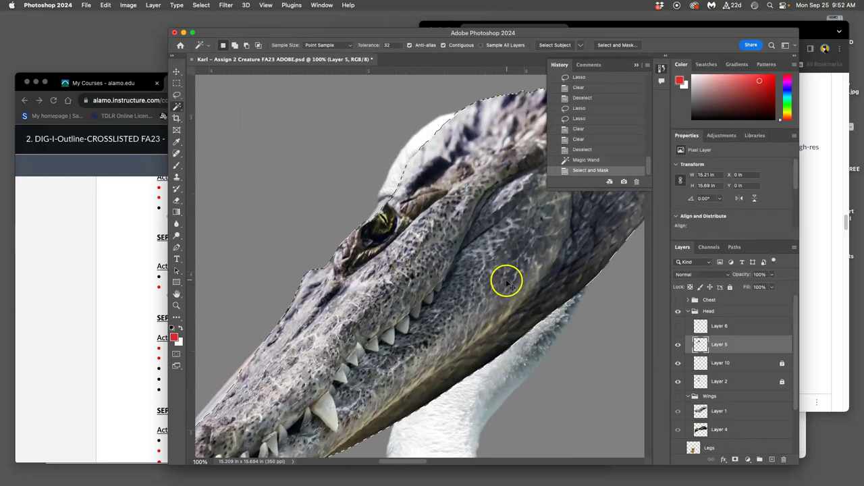
{"action": "scroll", "coordinate": [426, 187], "scroll_direction": "down", "scroll_amount": 3}
{"action": "mouse_move", "coordinate": [426, 187]}
{"action": "left_mouse_down"}
{"action": "mouse_move", "coordinate": [490, 276]}
{"action": "mouse_move", "coordinate": [463, 274]}
{"action": "left_mouse_up"}
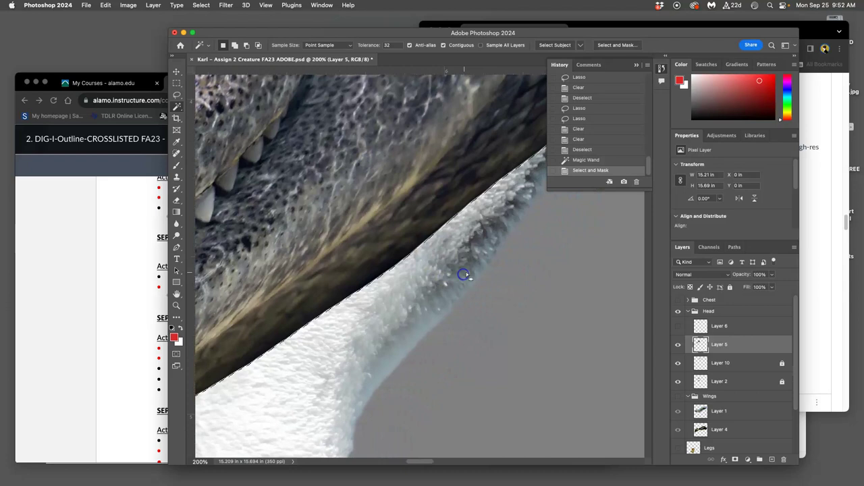
{"action": "scroll", "coordinate": [465, 273], "scroll_direction": "up", "scroll_amount": 2}
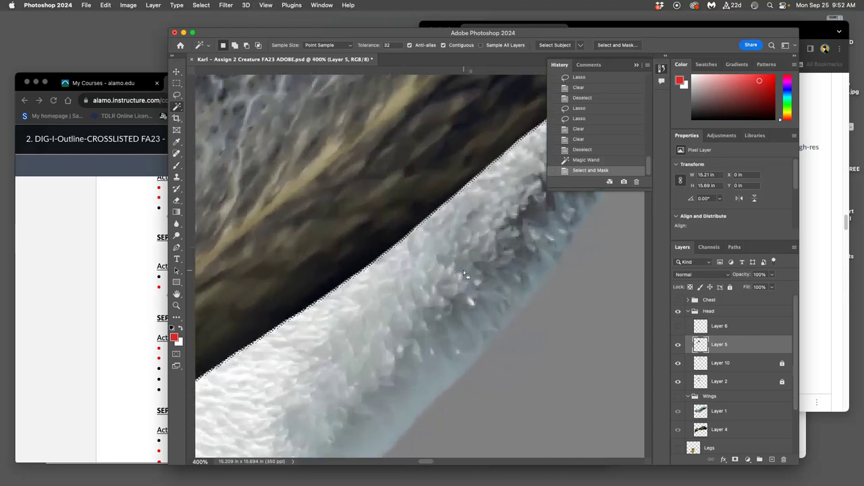
{"action": "key", "text": "Delete"}
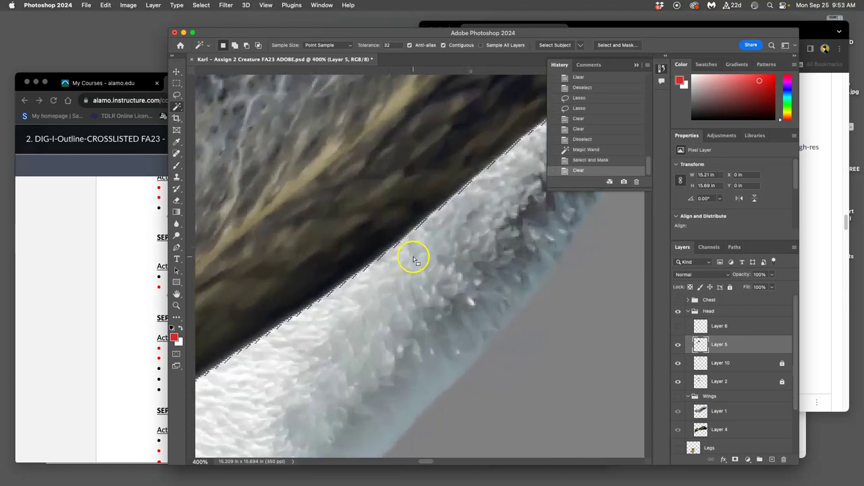
{"action": "scroll", "coordinate": [417, 260], "scroll_direction": "down", "scroll_amount": 5}
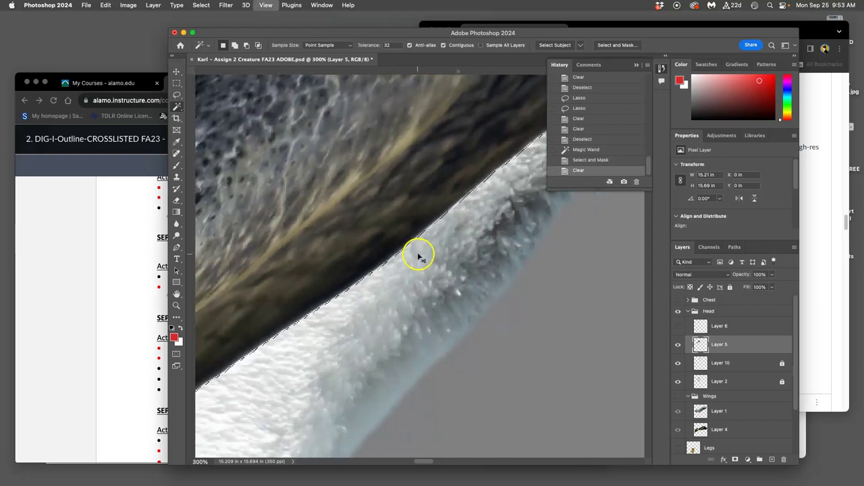
{"action": "scroll", "coordinate": [465, 221], "scroll_direction": "left", "scroll_amount": 6}
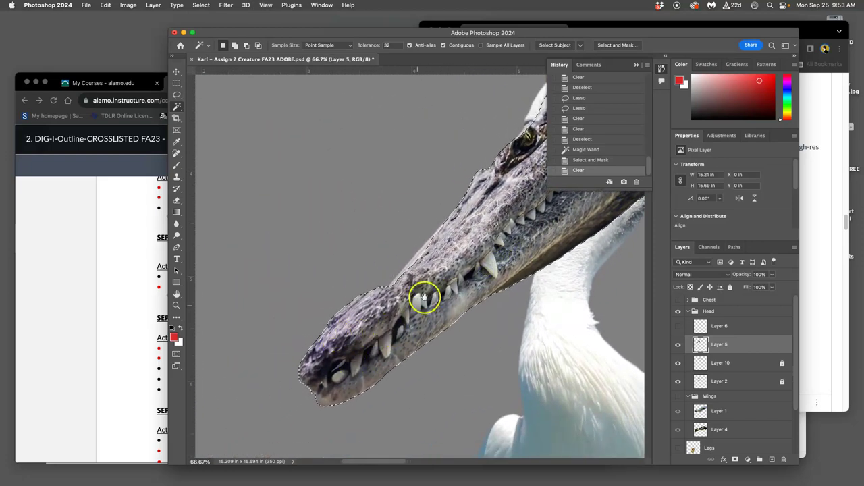
{"action": "scroll", "coordinate": [412, 308], "scroll_direction": "up", "scroll_amount": 5}
{"action": "scroll", "coordinate": [412, 308], "scroll_direction": "right", "scroll_amount": 5}
{"action": "scroll", "coordinate": [412, 308], "scroll_direction": "right", "scroll_amount": 1}
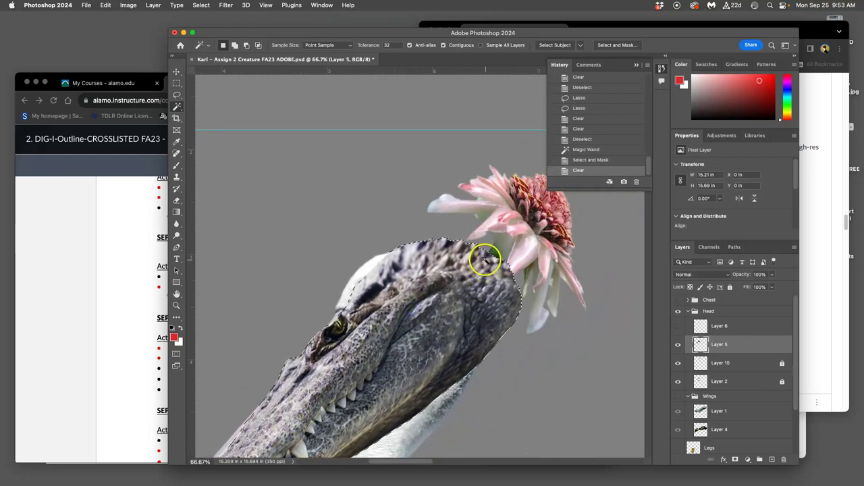
{"action": "key", "text": "super+d"}
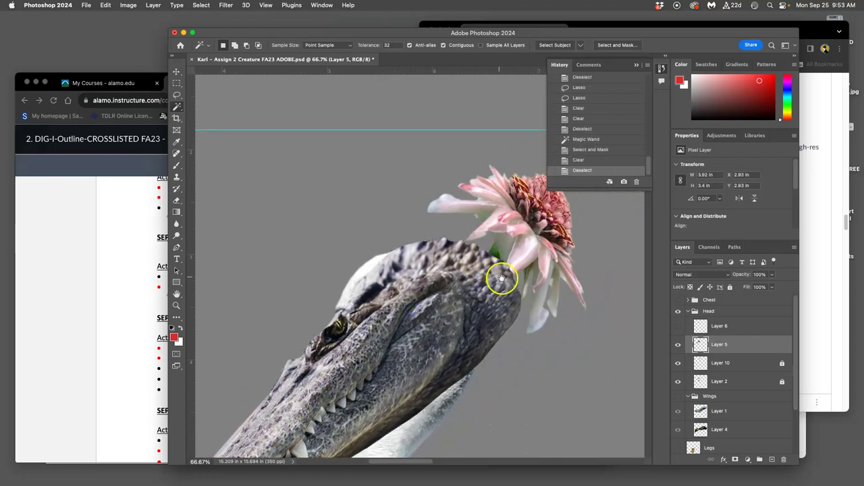
{"action": "scroll", "coordinate": [513, 256], "scroll_direction": "down", "scroll_amount": 3}
{"action": "left_click_drag", "start_coordinate": [523, 232], "coordinate": [518, 216]}
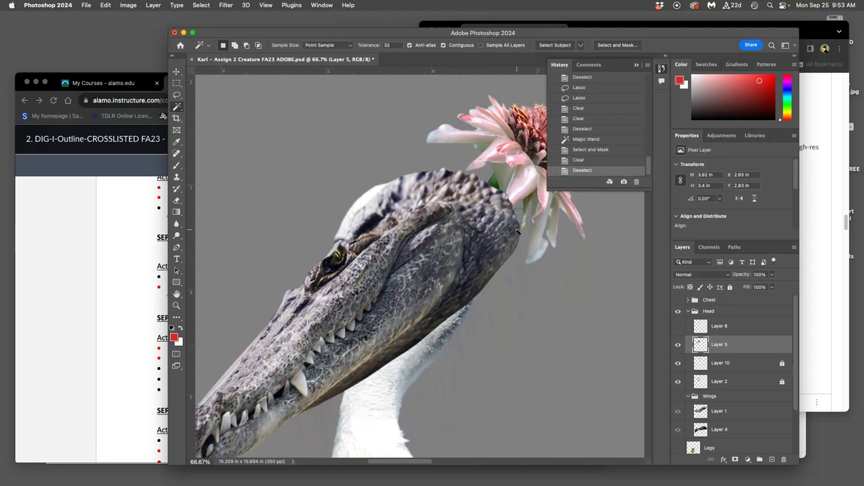
{"action": "left_click", "coordinate": [518, 231], "text": "alt"}
{"action": "left_click", "coordinate": [508, 233], "text": "alt"}
{"action": "left_click", "coordinate": [508, 233], "text": "alt"}
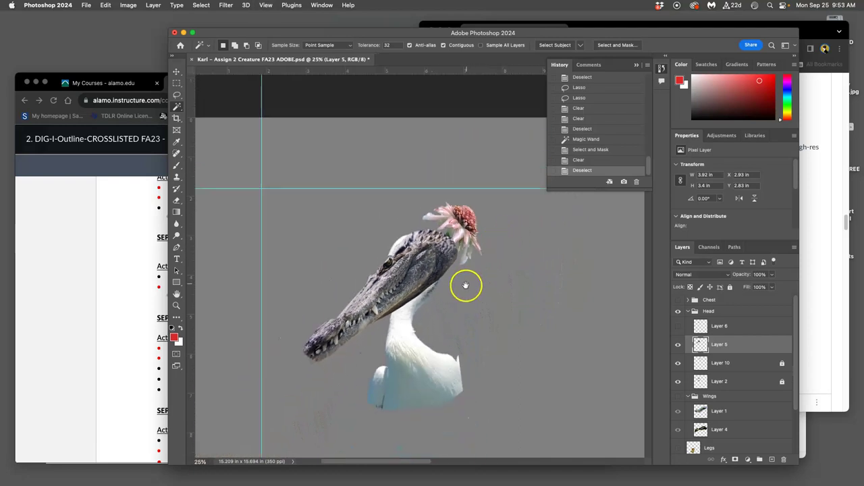